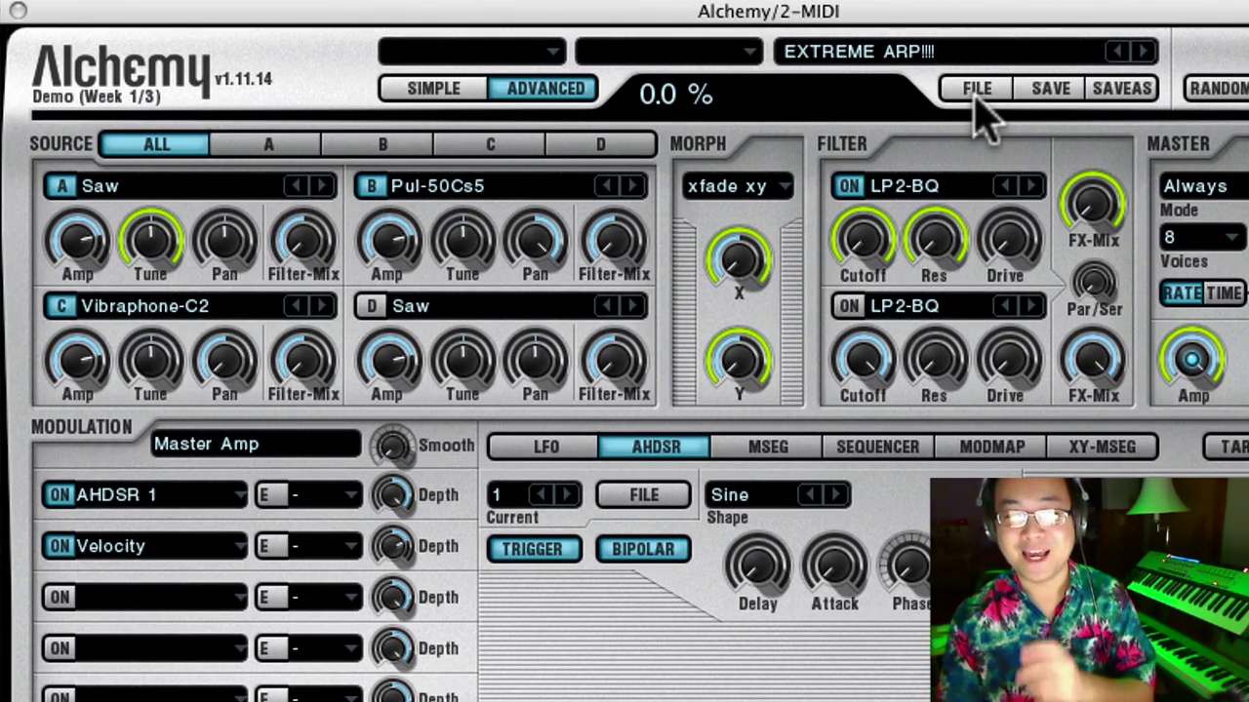
# Clear the loaded preset and enable the arpeggiator by turning up its Mode
pyautogui.click(633, 59)
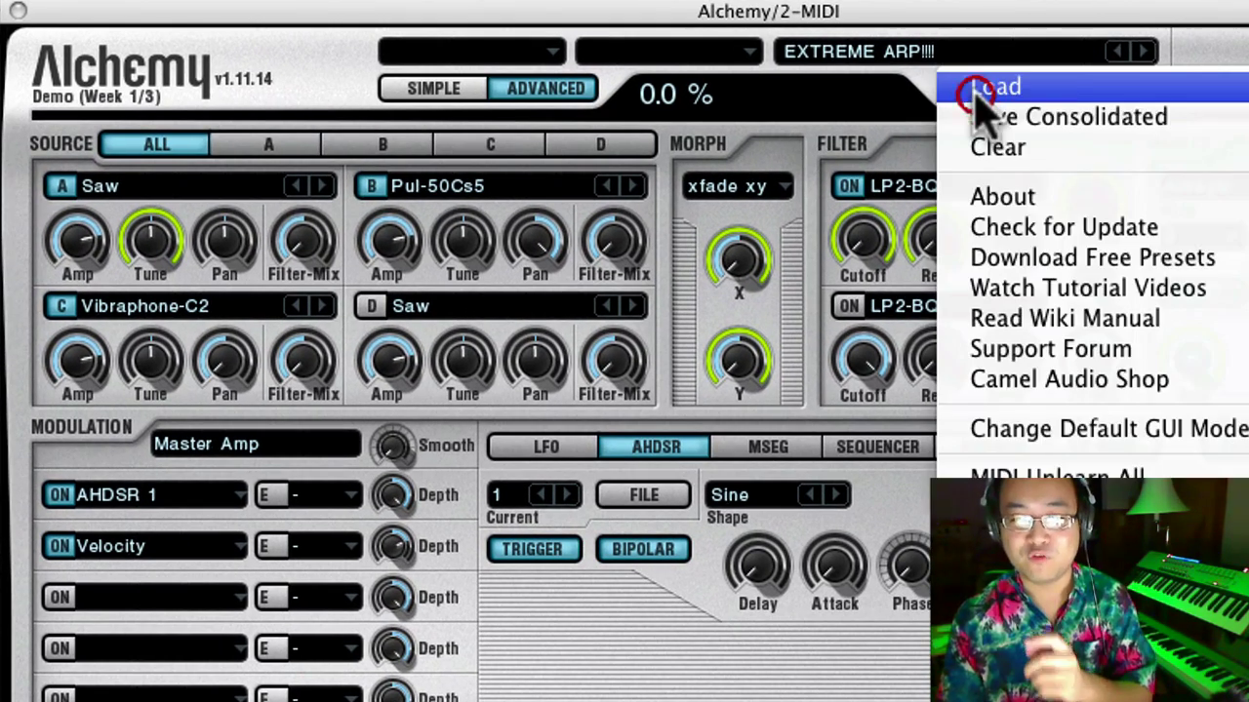
pyautogui.click(1036, 167)
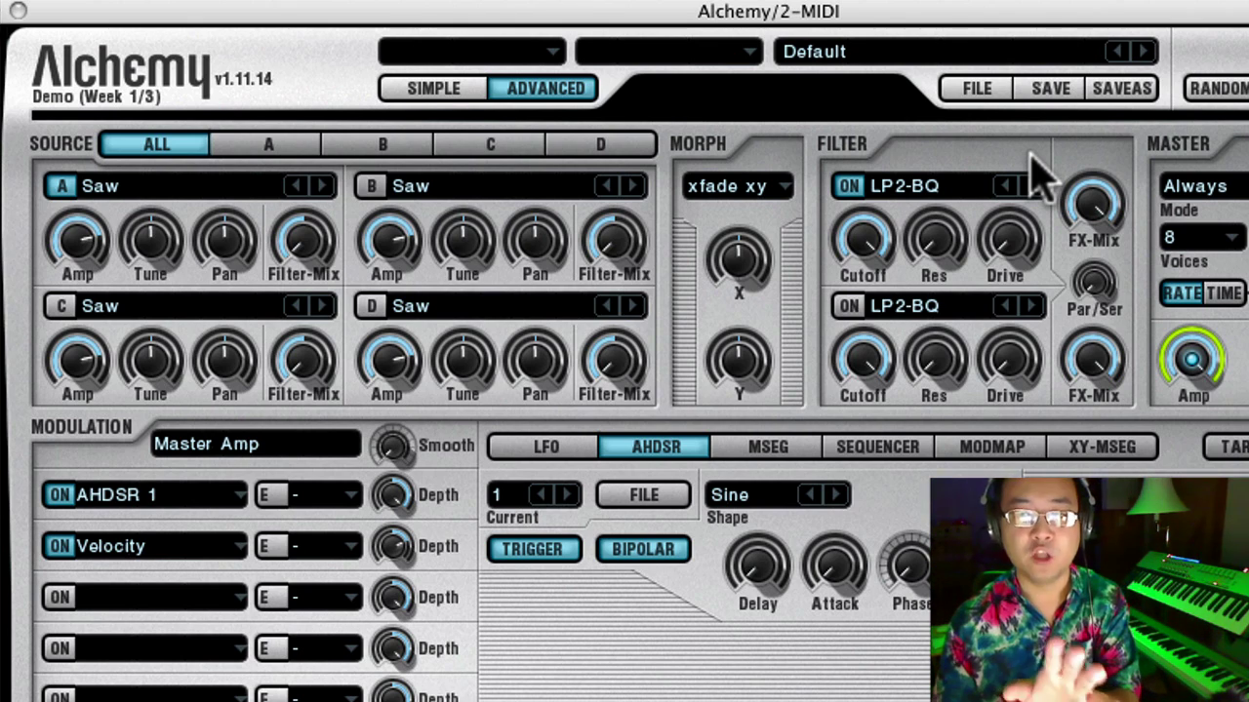
pyautogui.moveTo(683, 395)
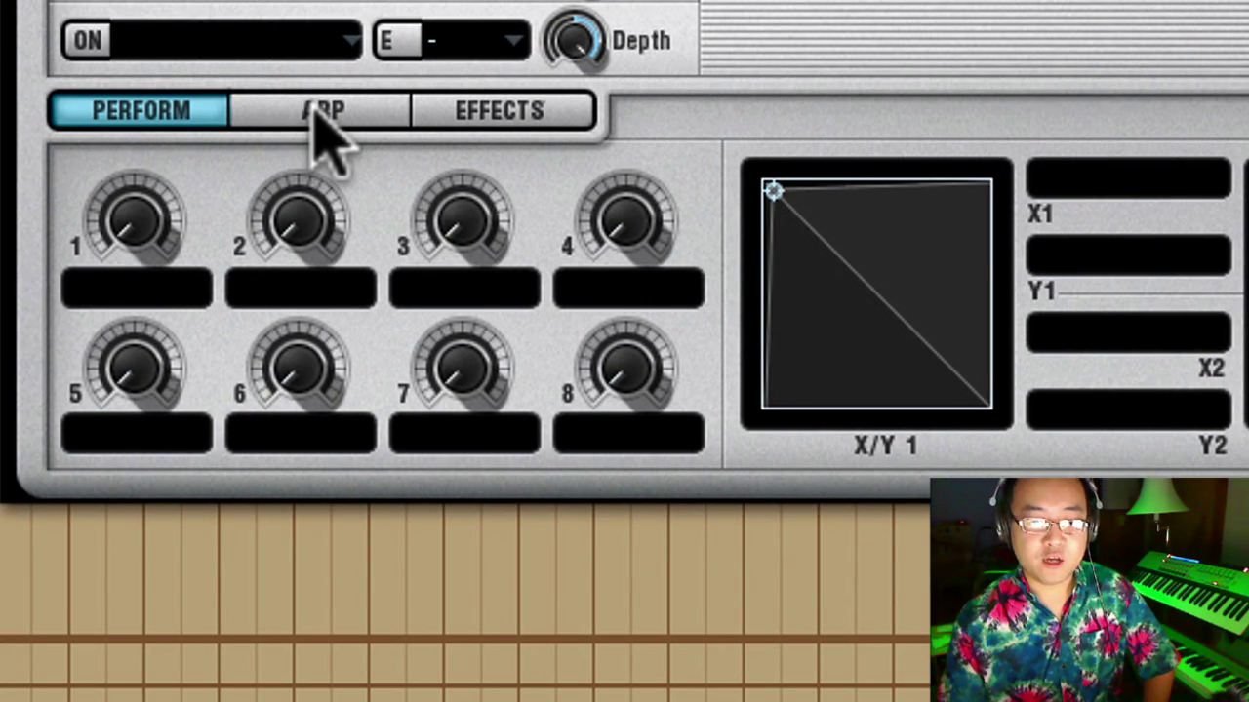
pyautogui.click(317, 112)
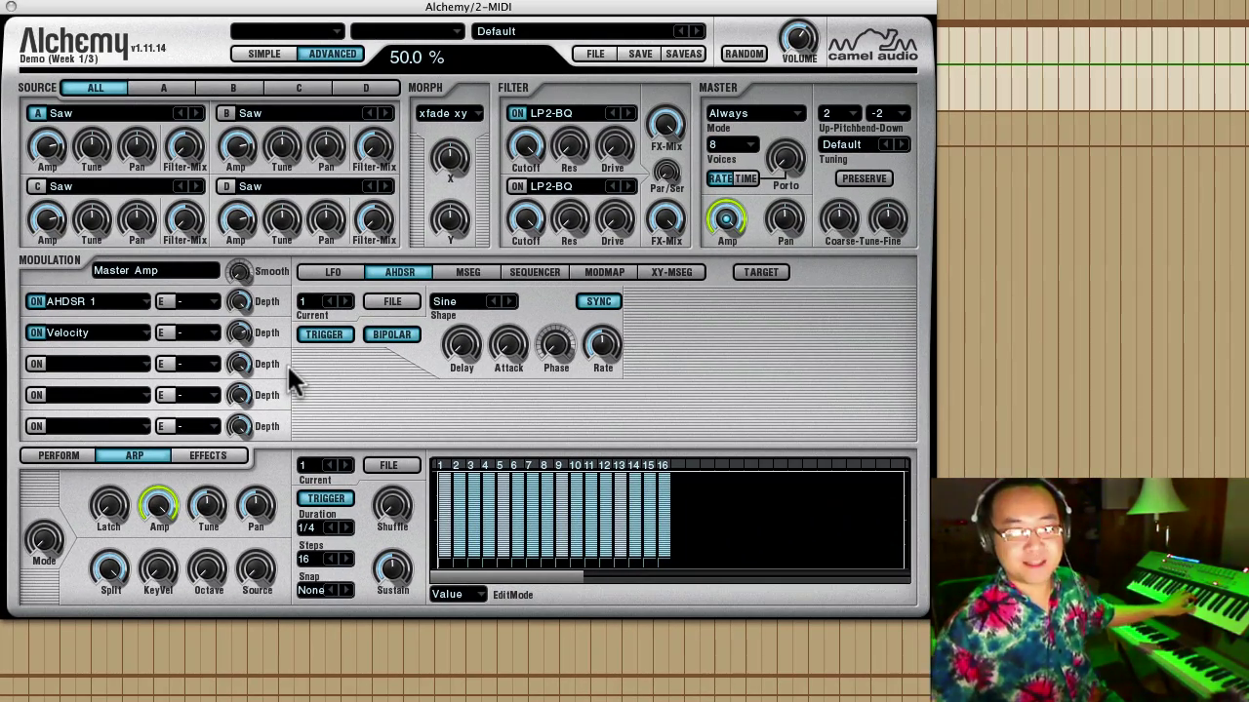
pyautogui.moveTo(55, 537)
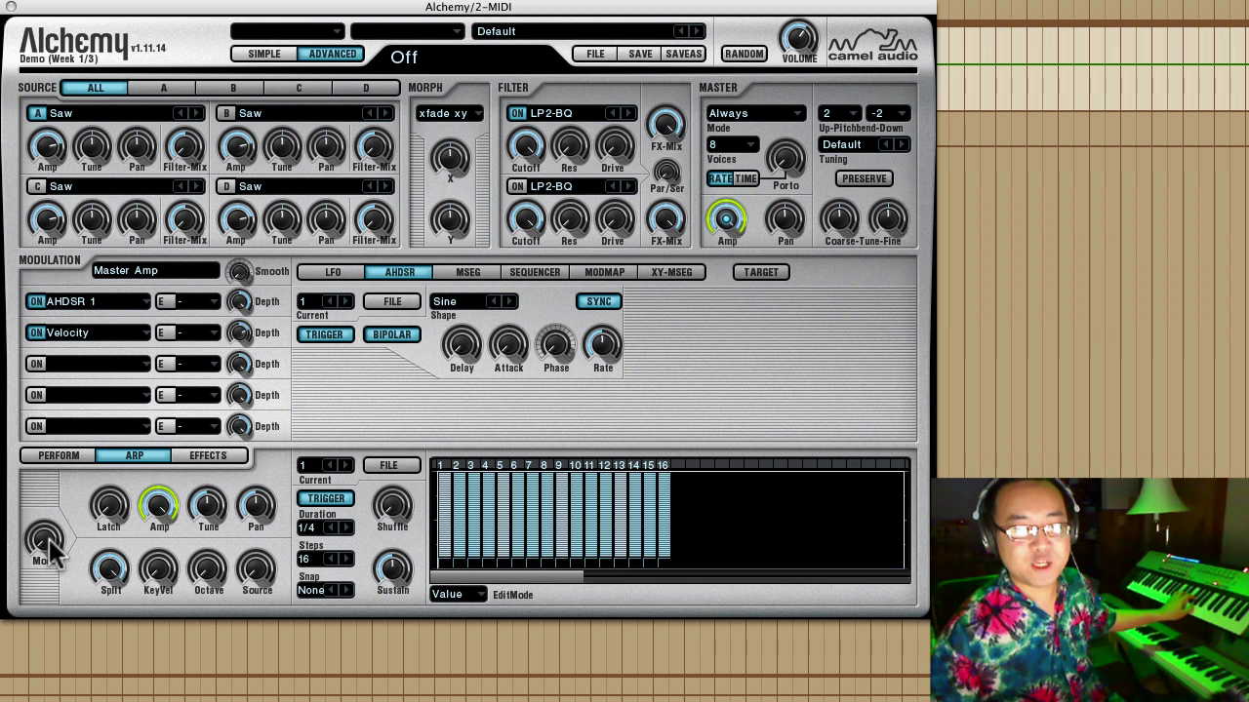
pyautogui.moveTo(48, 538); pyautogui.dragTo(68, 474)
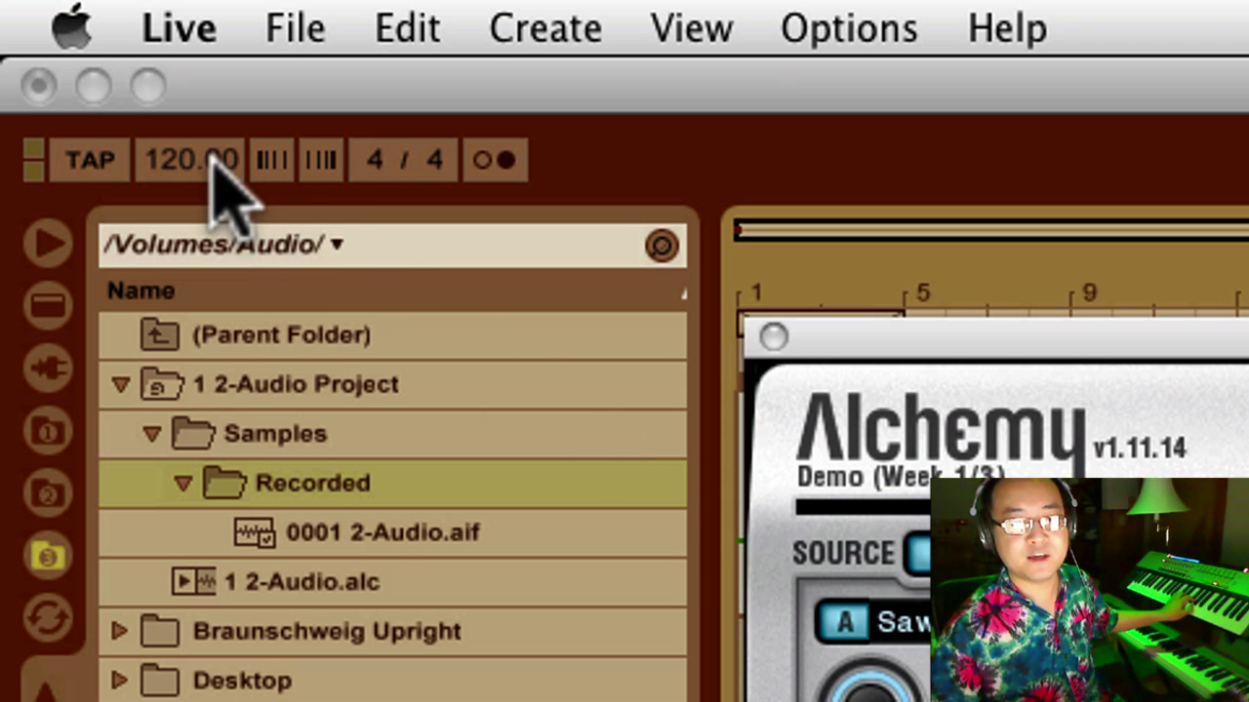
# Adjust the project tempo in Ableton Live and raise the Alchemy arpeggiator's Octave range
pyautogui.moveTo(210, 157)
pyautogui.mouseDown()
pyautogui.moveTo(210, 80)
pyautogui.moveTo(209, 162)
pyautogui.mouseUp()
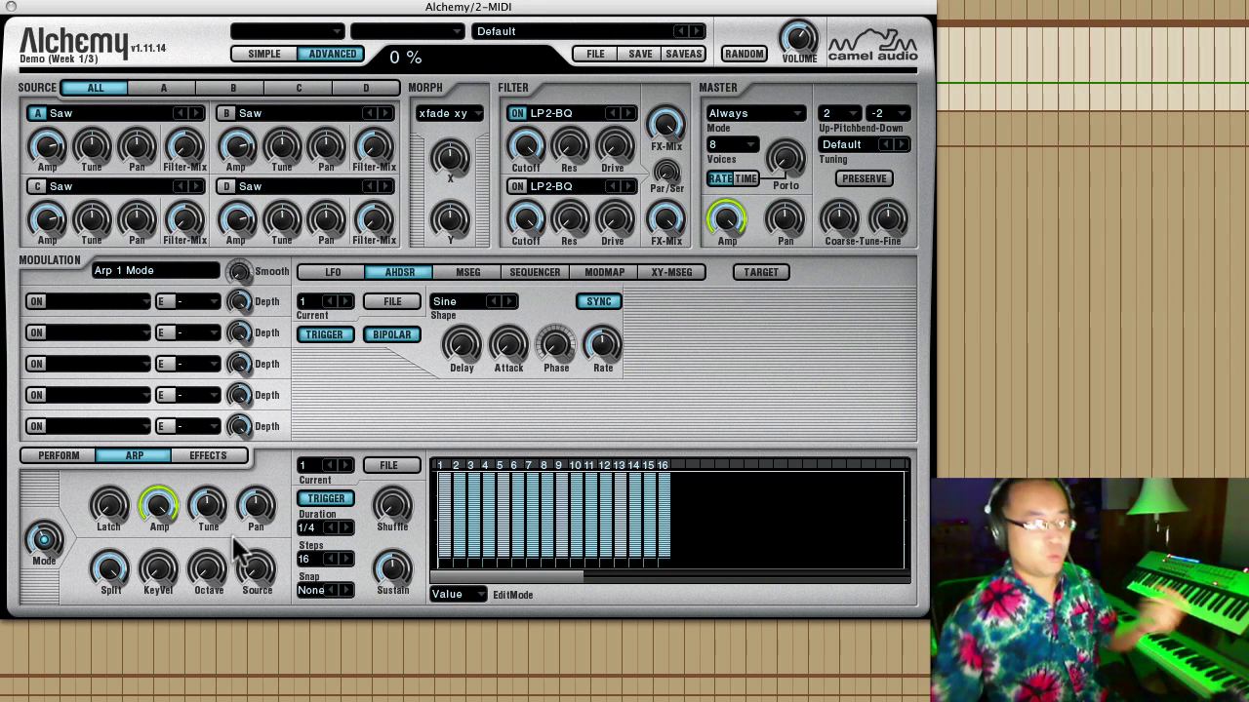
pyautogui.click(209, 571)
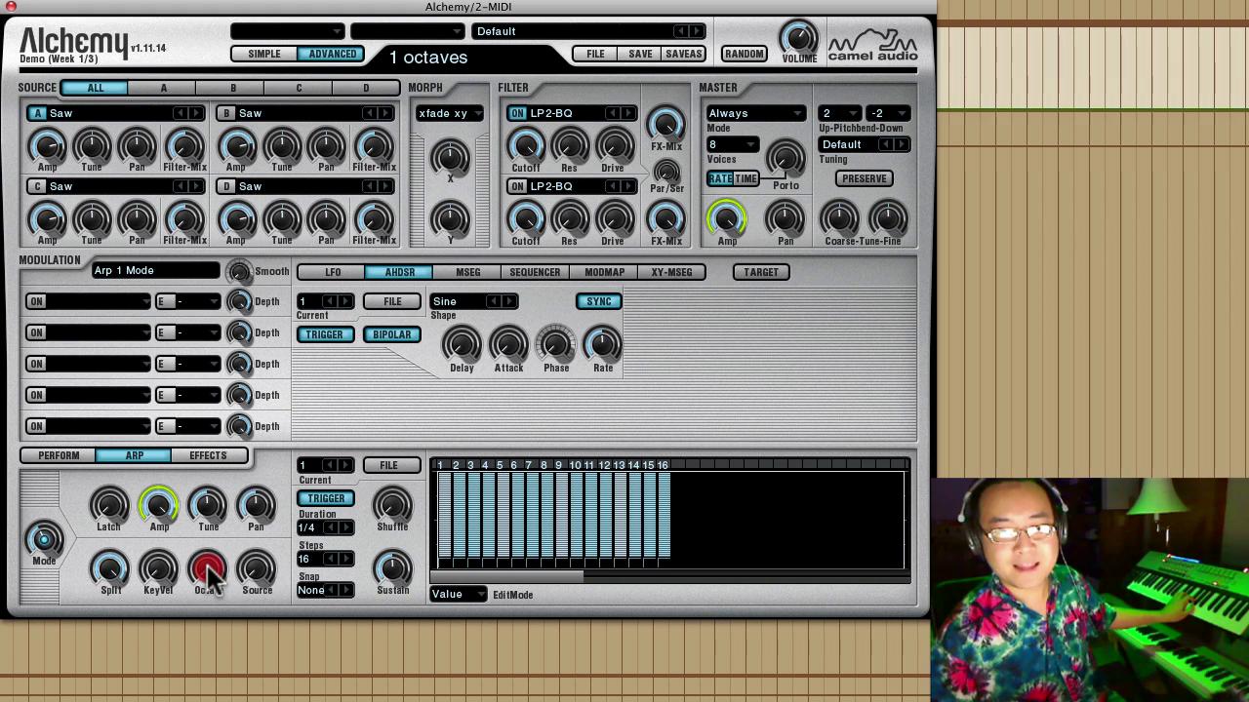
pyautogui.moveTo(207, 569); pyautogui.dragTo(230, 441)
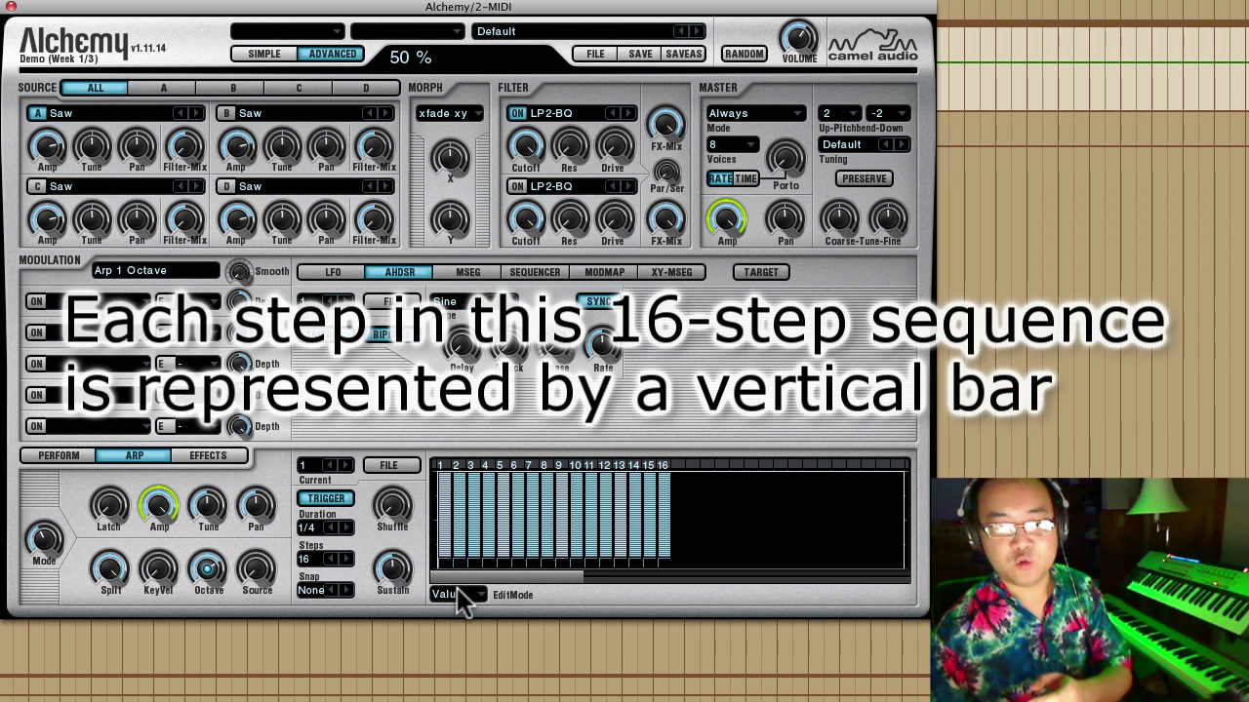
# With the arpeggiator's edit mode on Value, draw a valley-shaped level pattern across the 16 steps
pyautogui.click(457, 592)
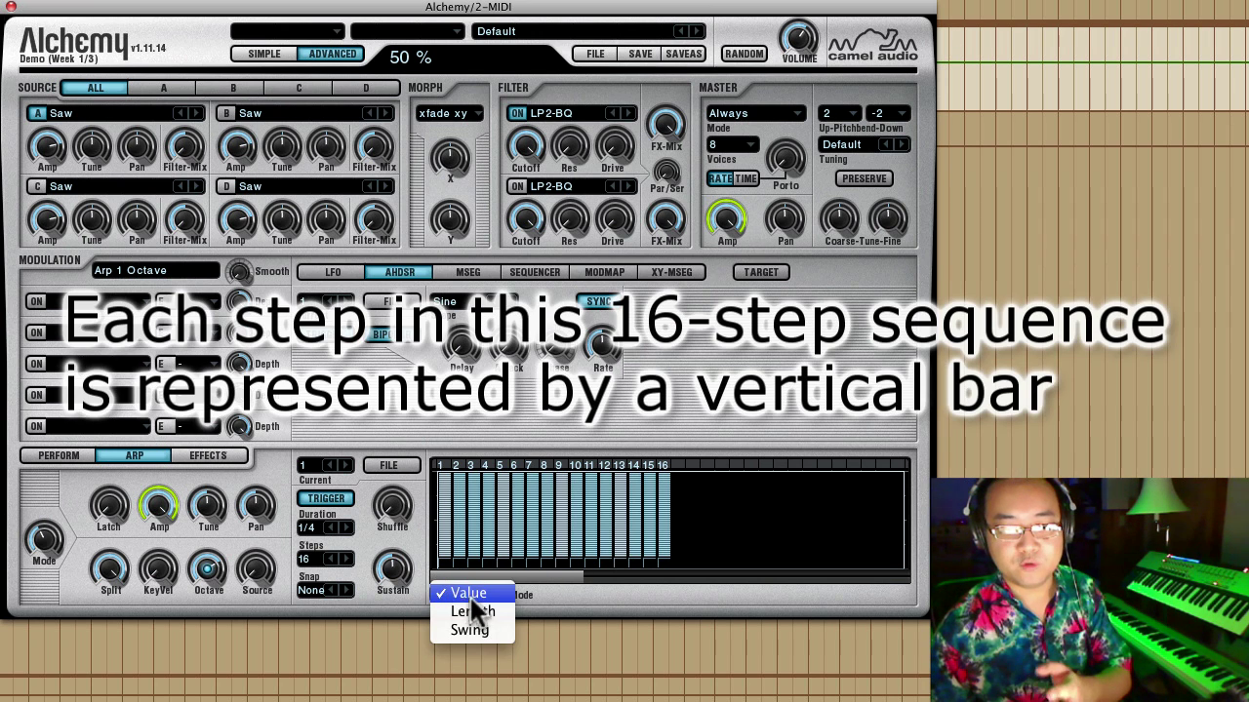
pyautogui.click(474, 589)
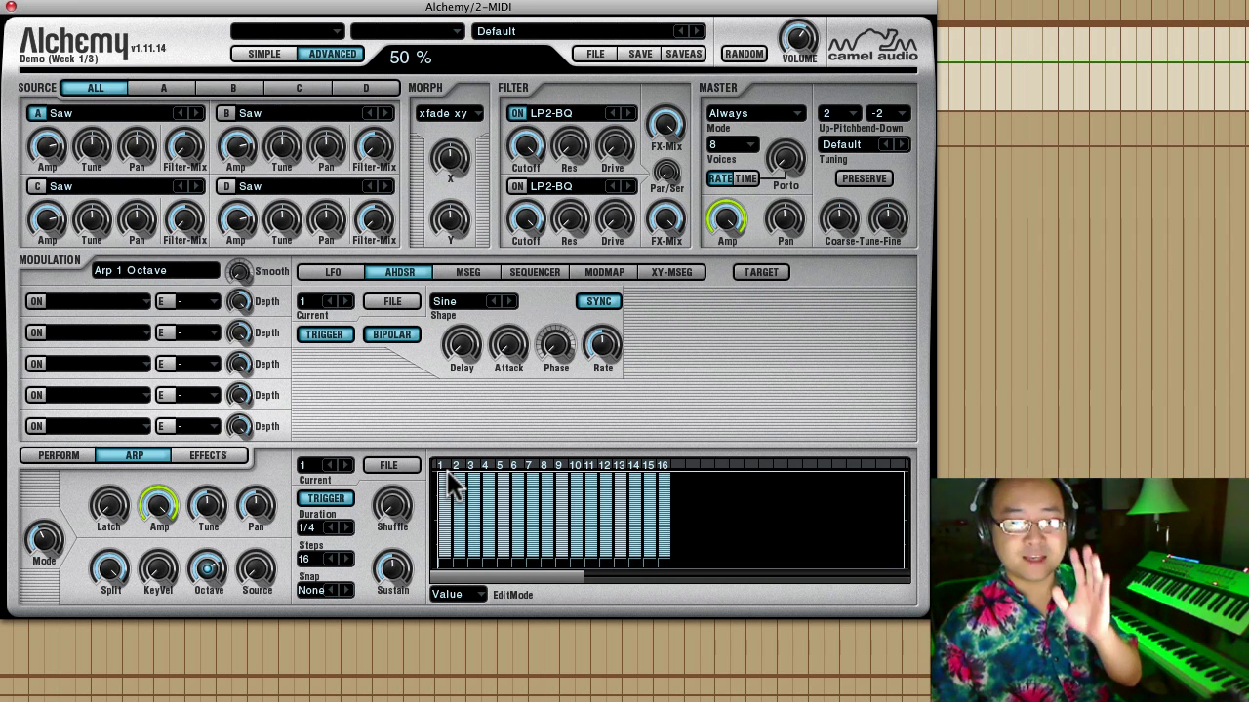
pyautogui.click(456, 473)
pyautogui.moveTo(455, 473)
pyautogui.mouseDown()
pyautogui.moveTo(559, 509)
pyautogui.moveTo(661, 468)
pyautogui.mouseUp()
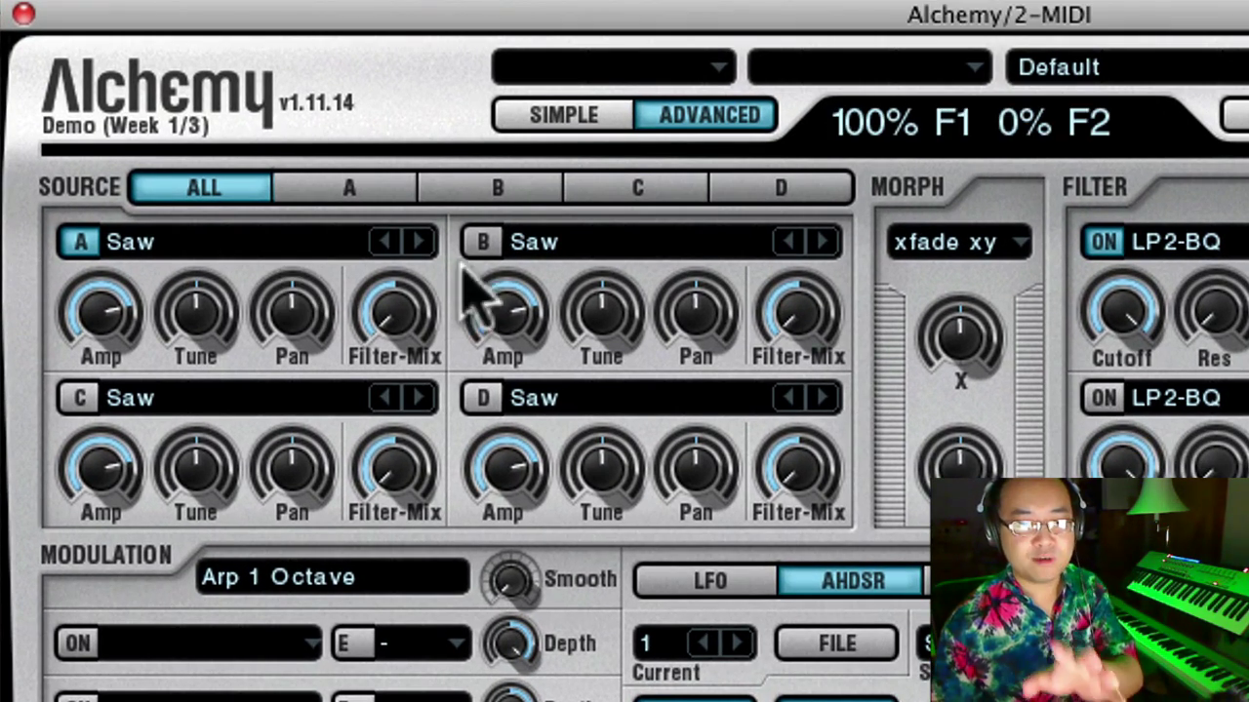
# Turn on source B and set its waveform to Pul-50Cs5
pyautogui.moveTo(497, 293)
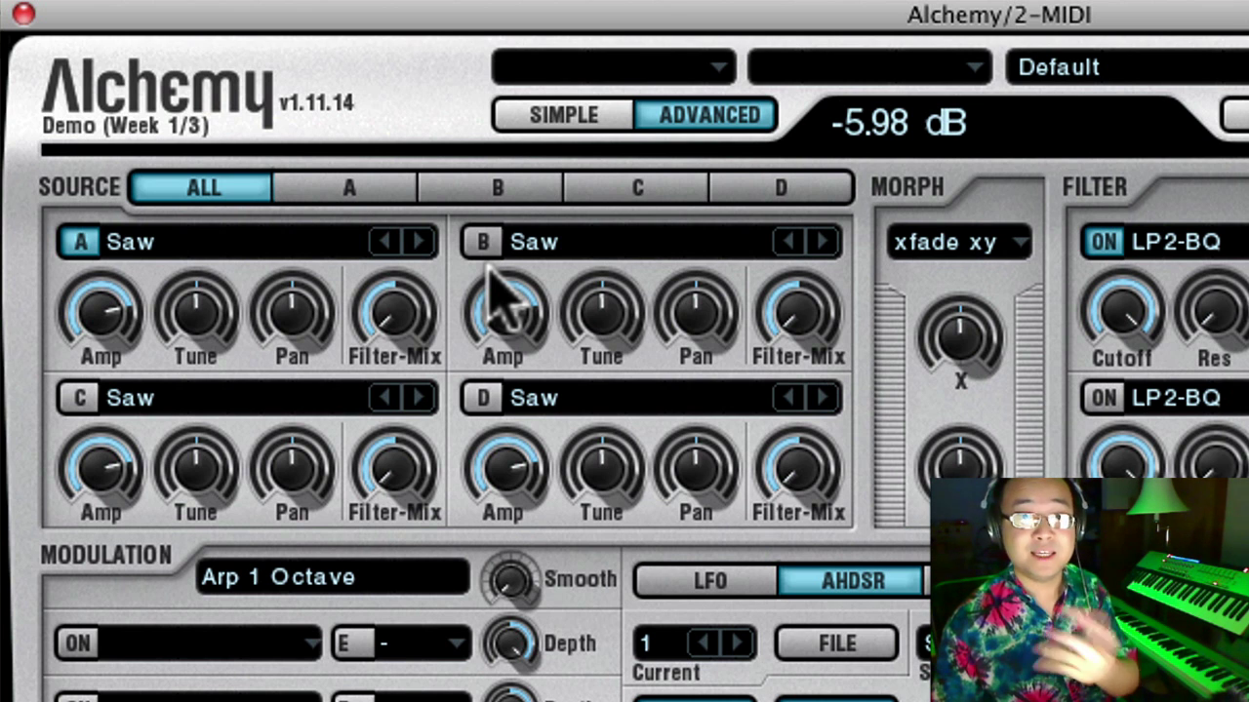
pyautogui.click(485, 243)
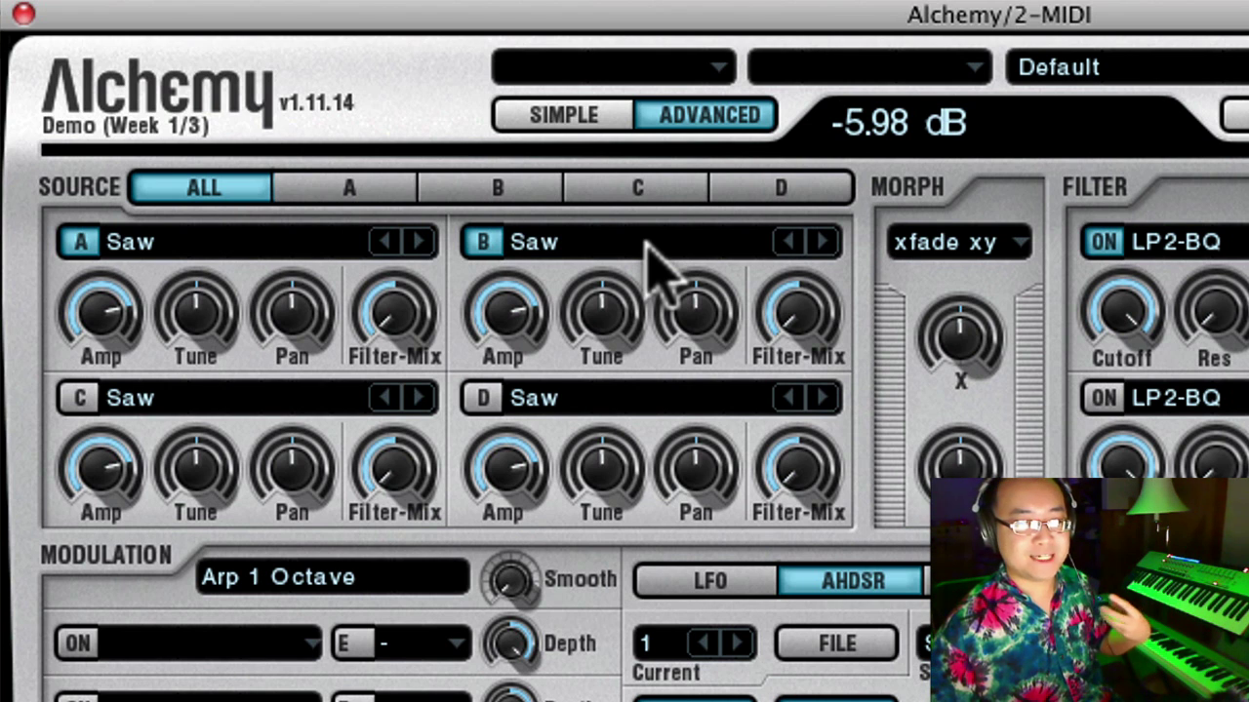
pyautogui.click(815, 242)
pyautogui.click(816, 242)
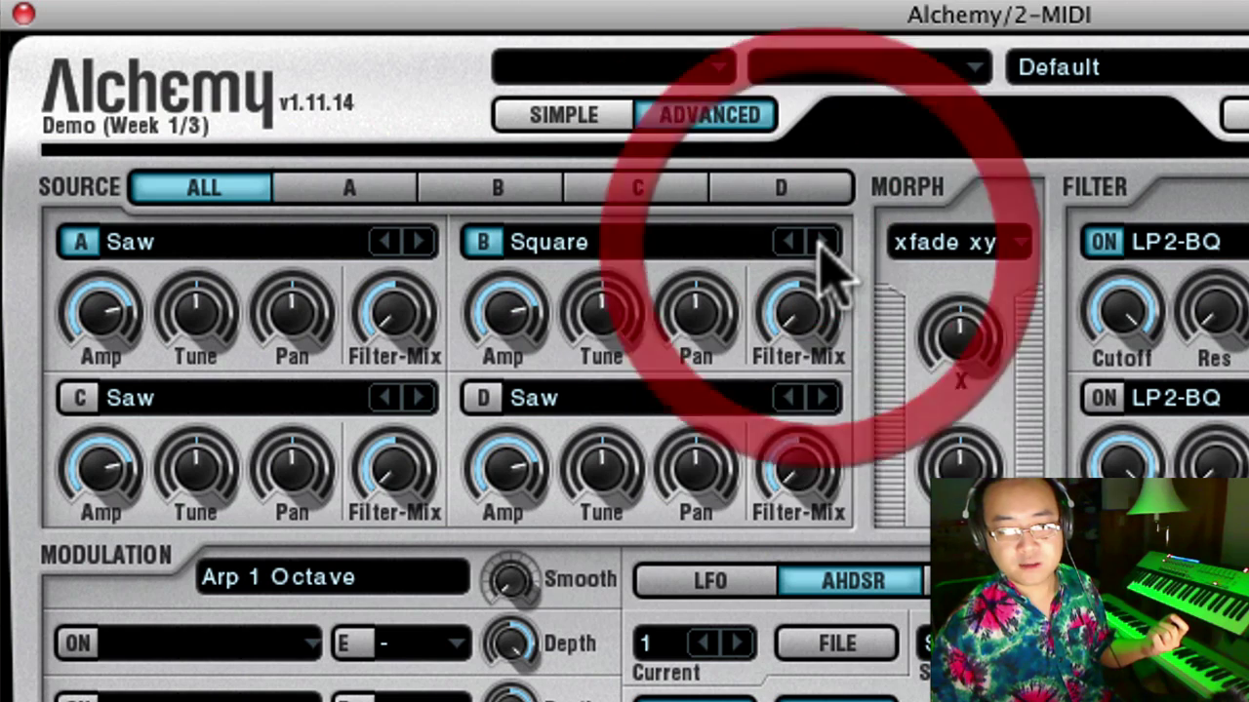
pyautogui.click(816, 241)
pyautogui.click(816, 242)
pyautogui.click(820, 244)
pyautogui.click(817, 242)
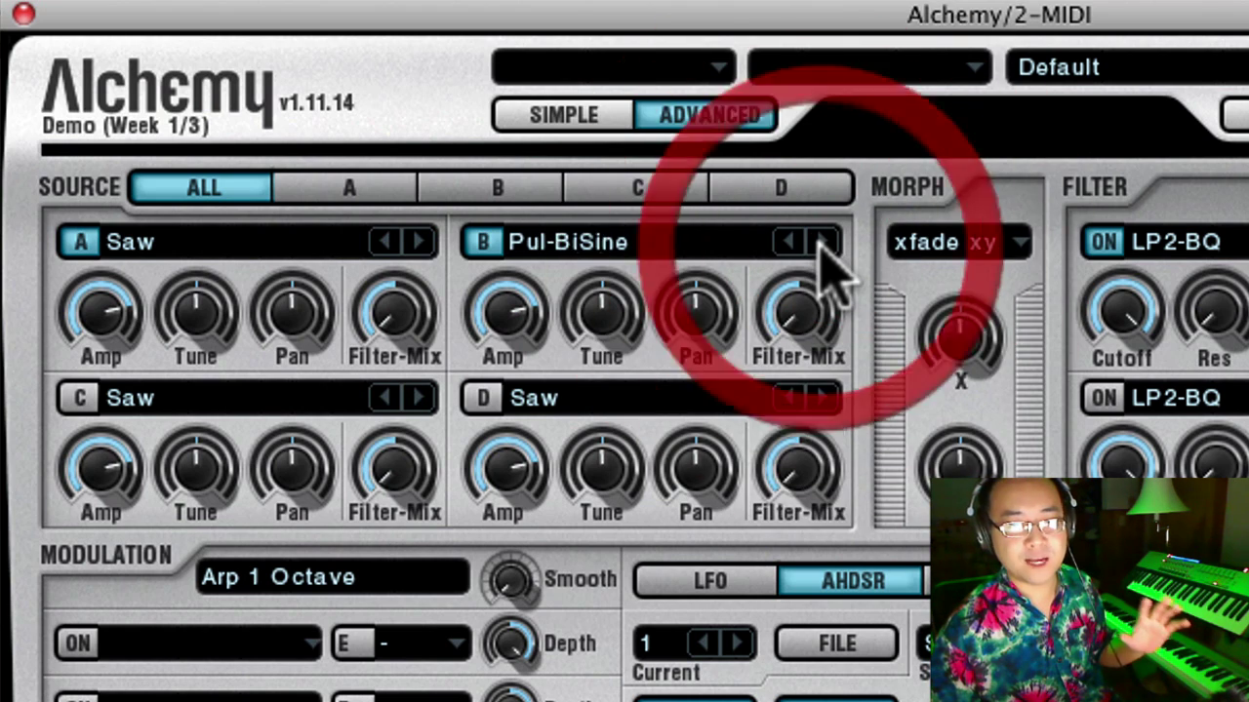
pyautogui.click(794, 241)
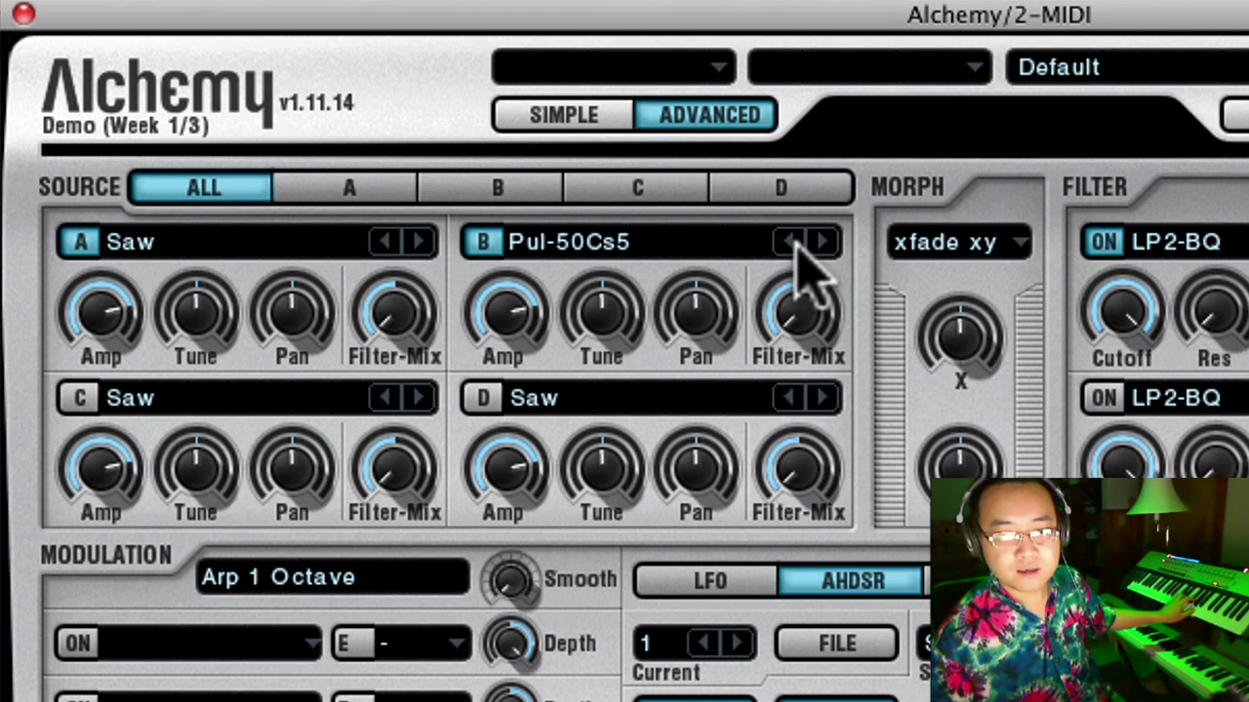
# Audition source B's following waveforms, including Pul-BiSine and Pul-DotCom, and return to Pul-50Cs5
pyautogui.click(819, 244)
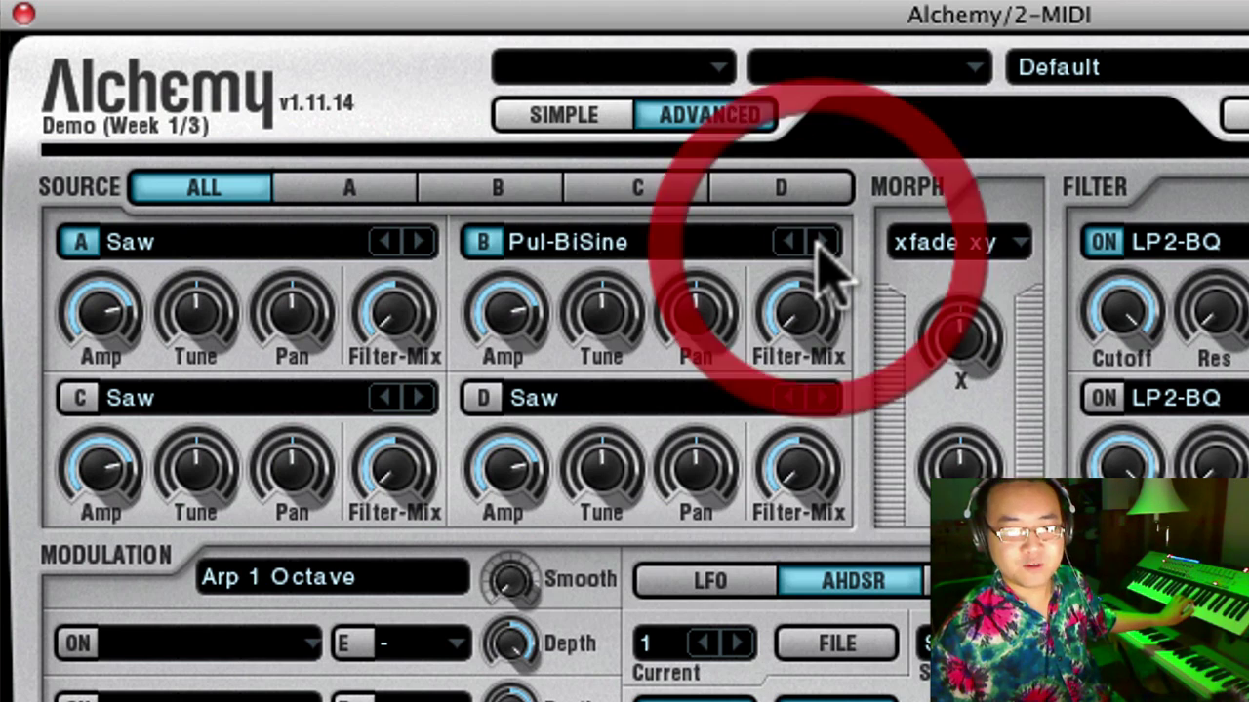
pyautogui.click(820, 244)
pyautogui.click(817, 243)
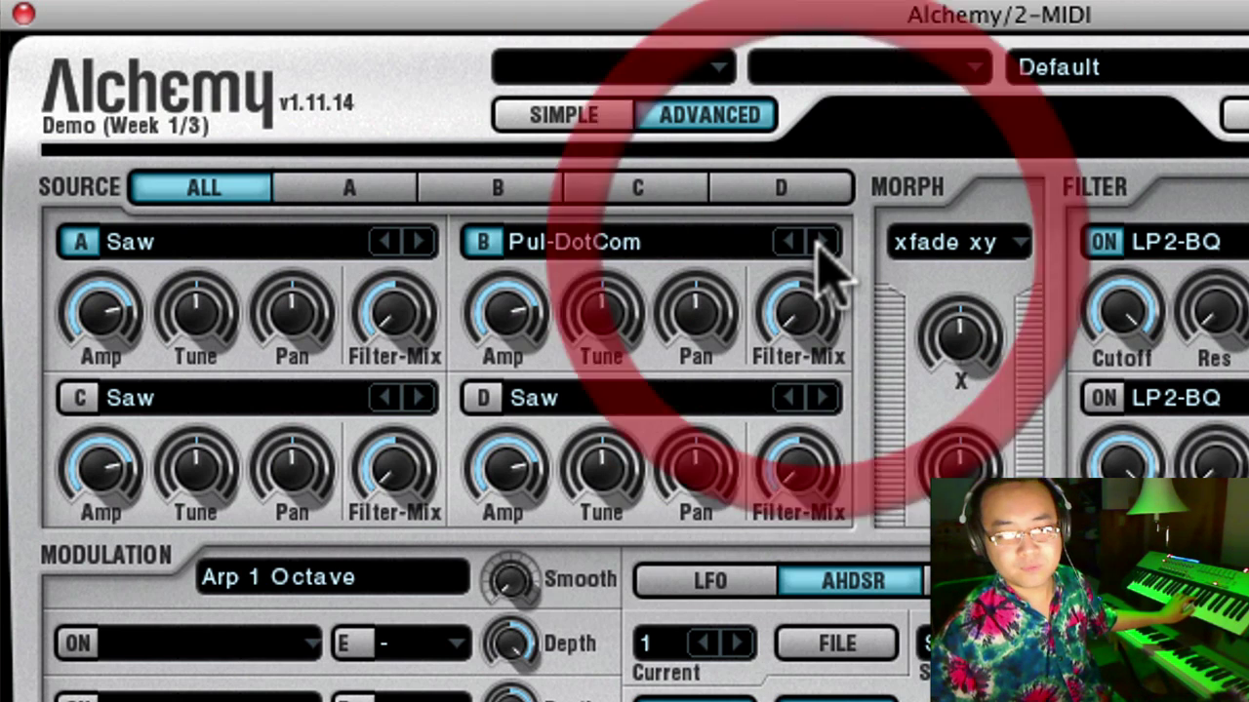
pyautogui.click(791, 242)
pyautogui.click(791, 241)
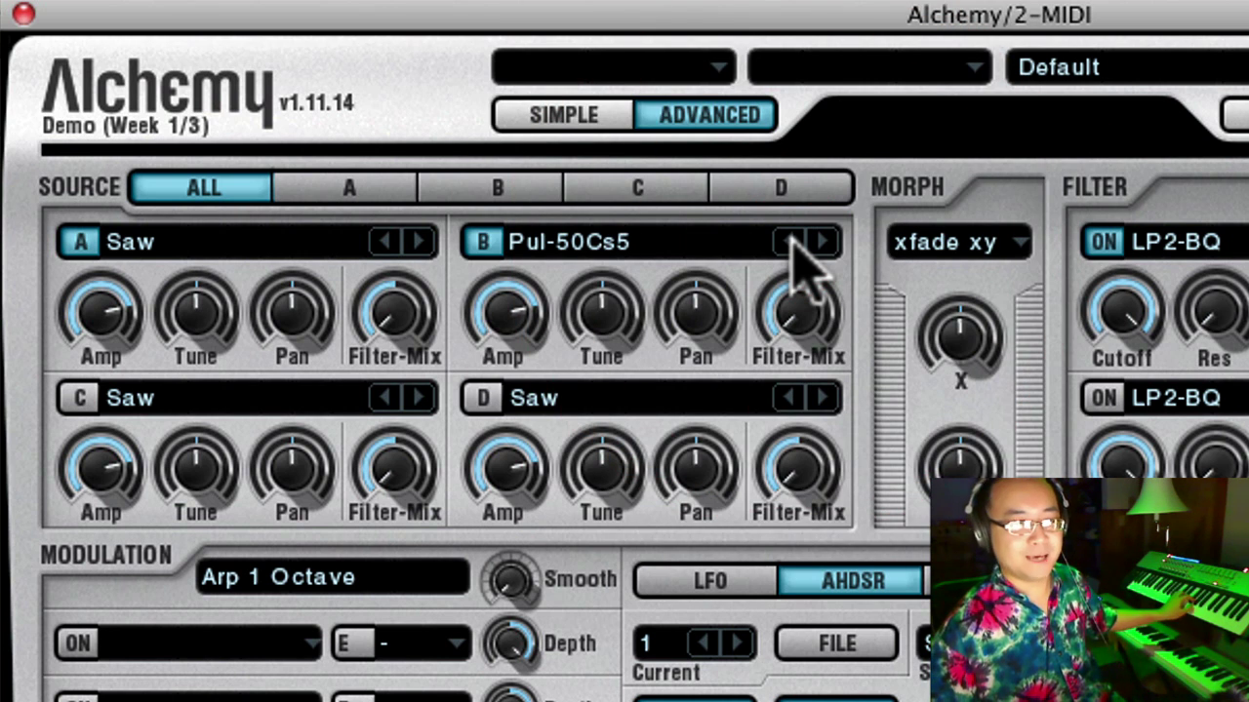
# Turn on source C and load the factory Keys sample Vibraphone-C2.wav into it
pyautogui.moveTo(711, 303)
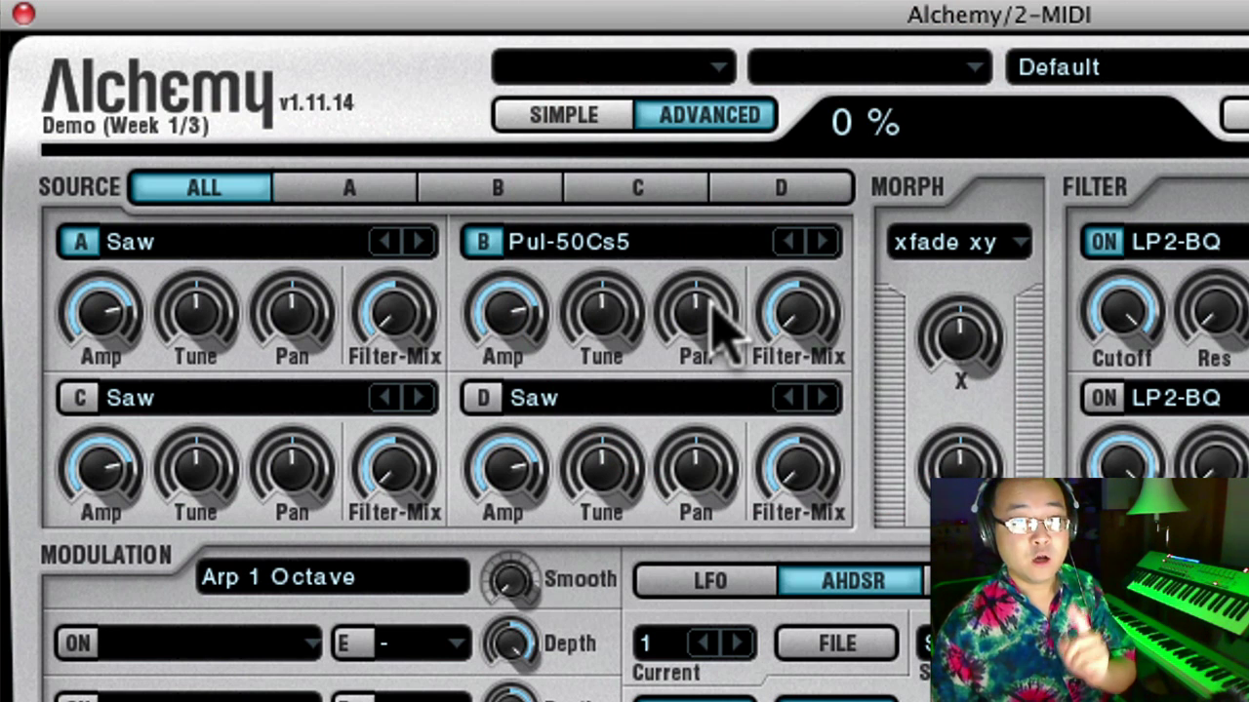
pyautogui.click(78, 399)
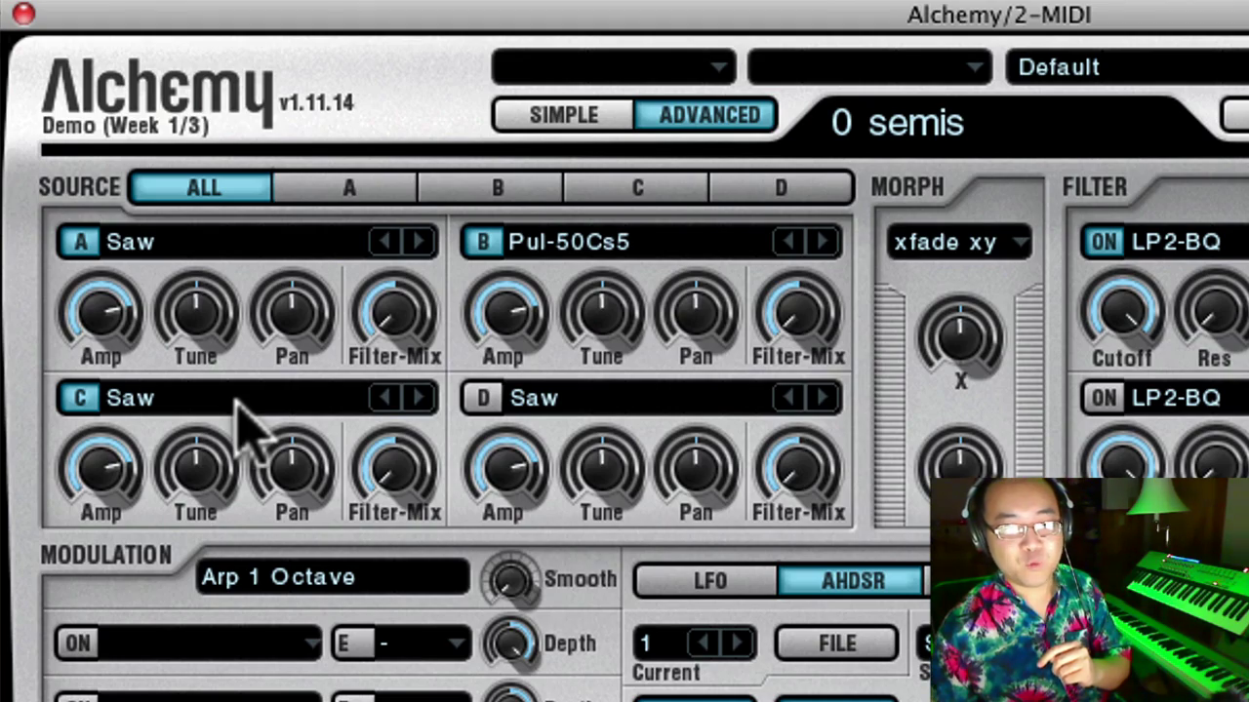
pyautogui.click(191, 398)
pyautogui.moveTo(214, 394)
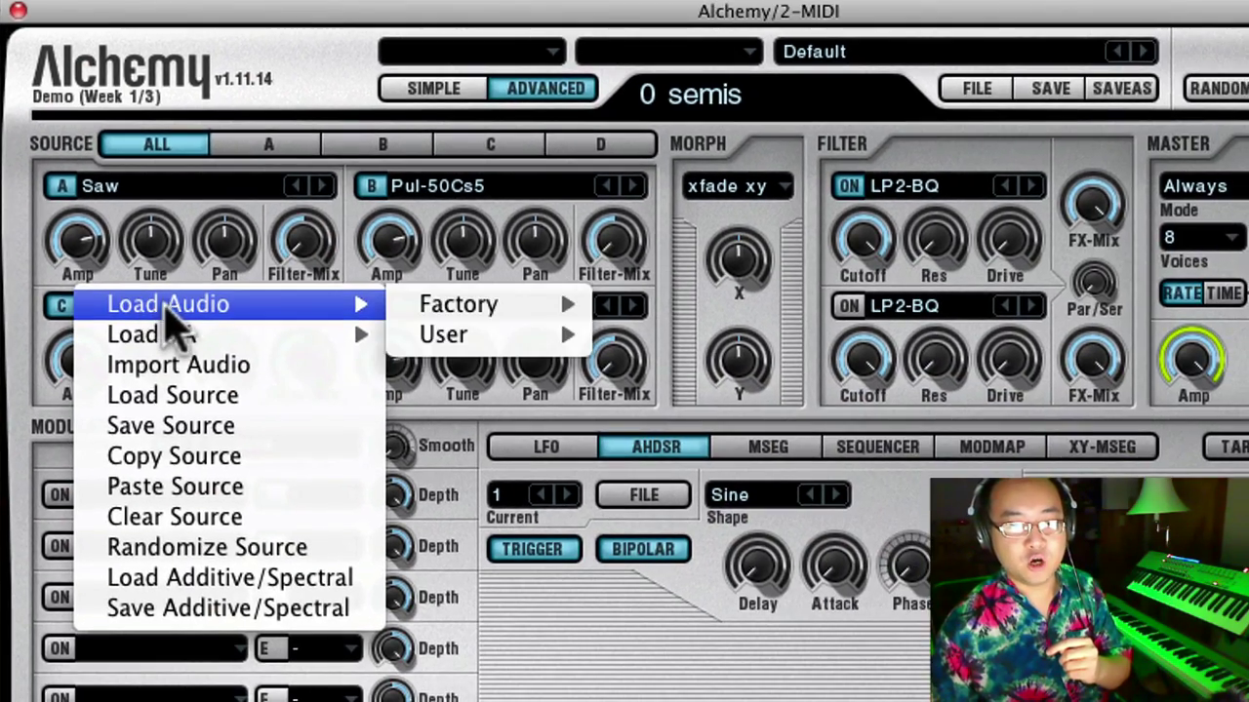
pyautogui.moveTo(456, 315)
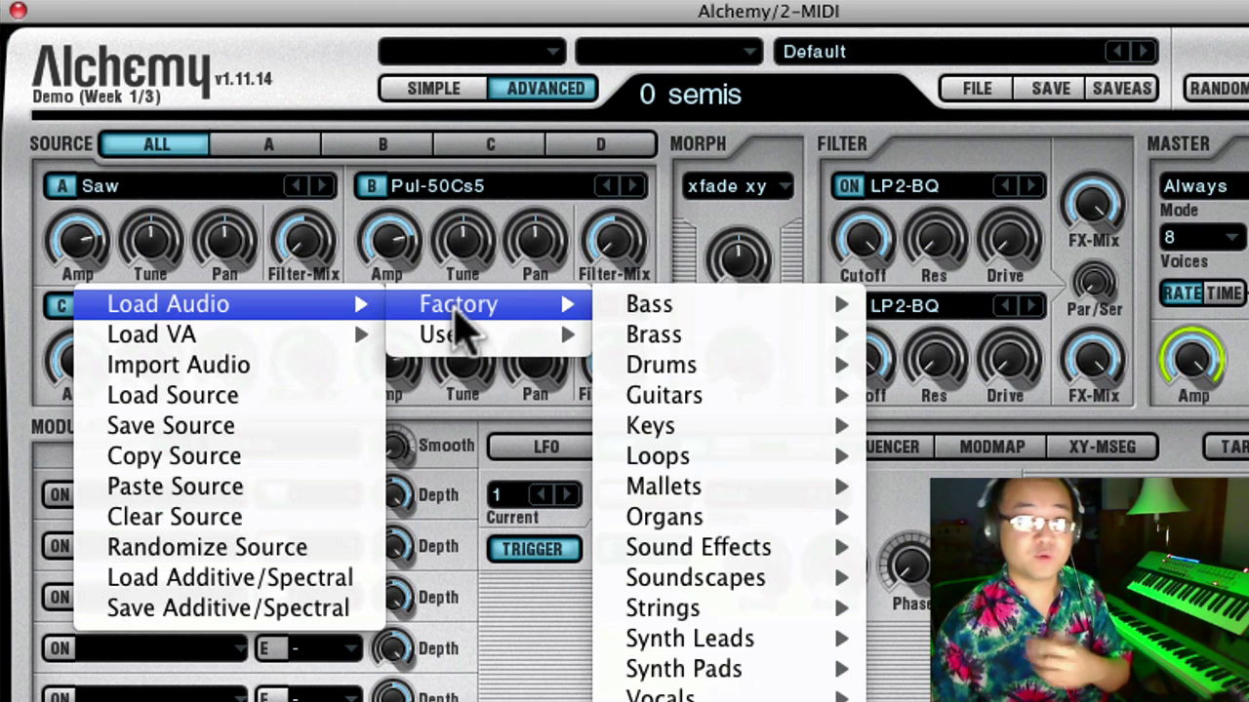
pyautogui.moveTo(677, 304)
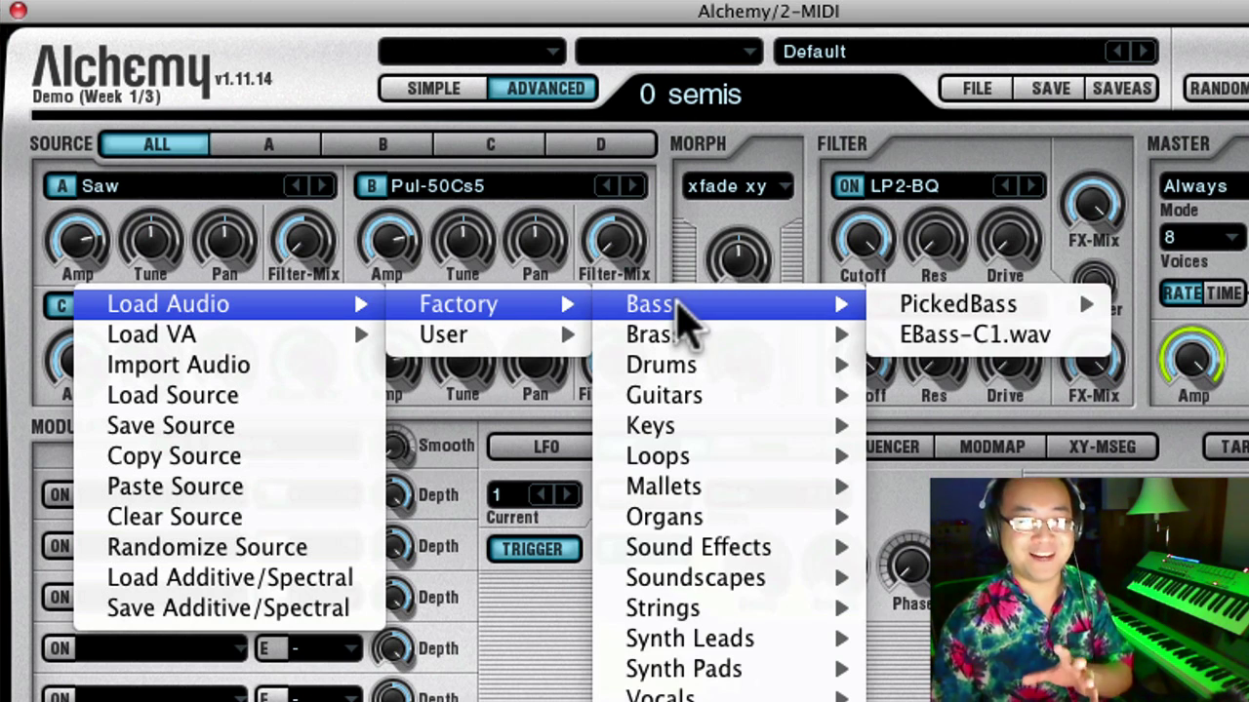
pyautogui.moveTo(717, 380)
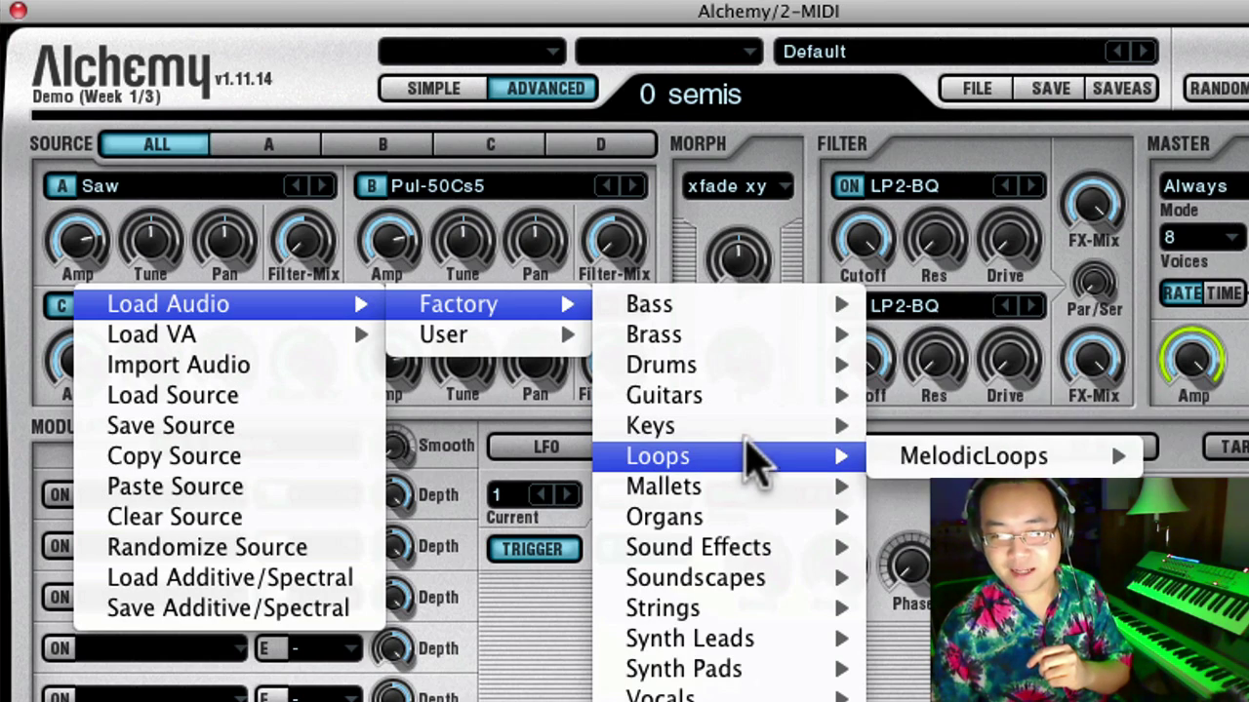
pyautogui.moveTo(748, 430)
pyautogui.moveTo(927, 429)
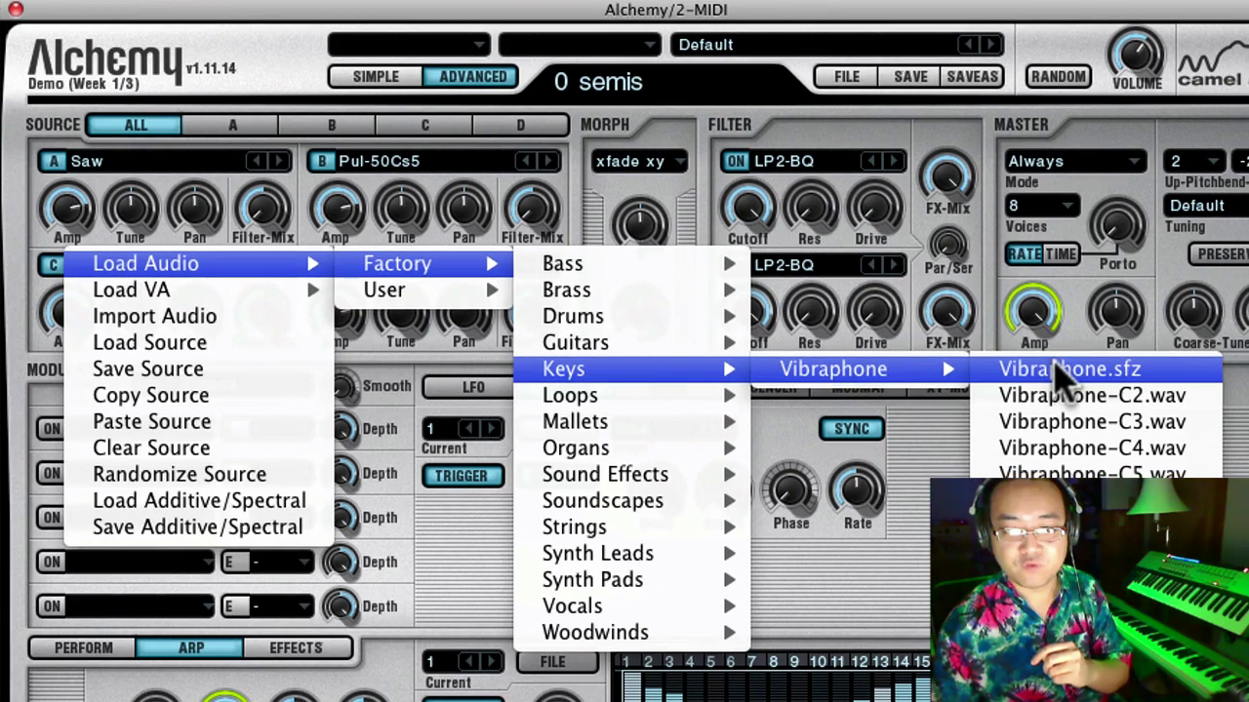
pyautogui.click(1222, 433)
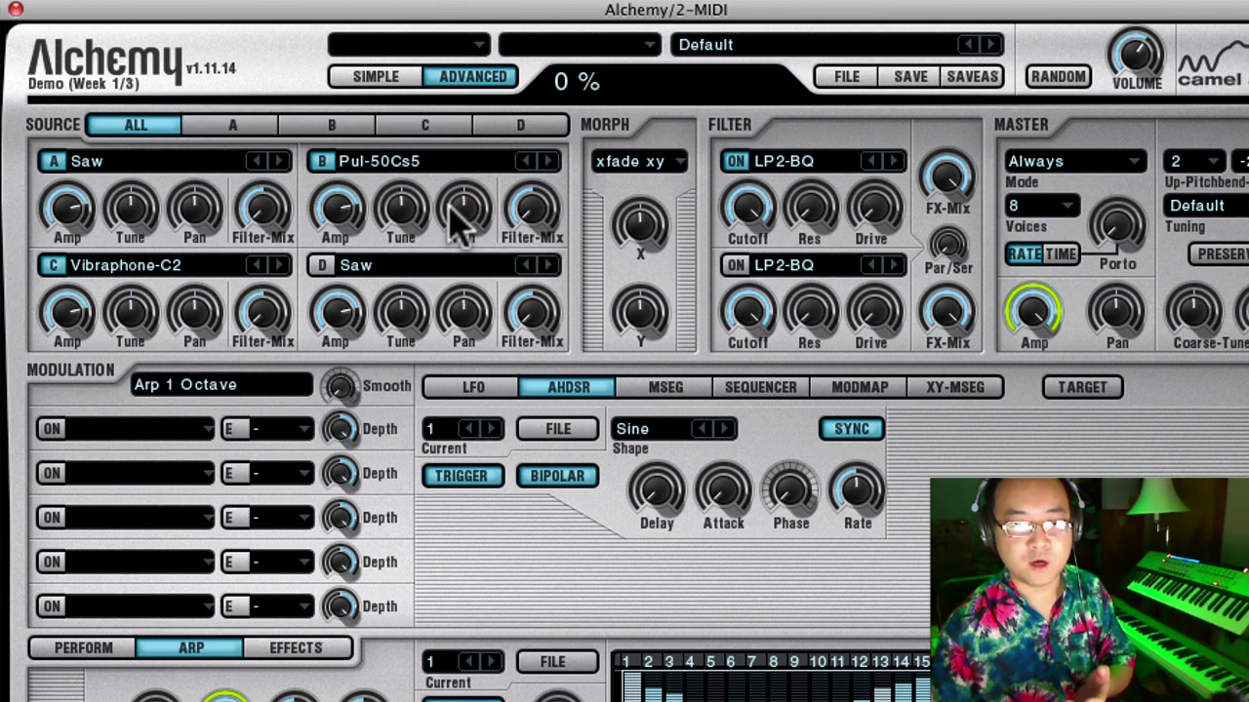
# Pan source B fully to the right and source C fully to the left at -100%
pyautogui.moveTo(464, 210); pyautogui.dragTo(475, 58)
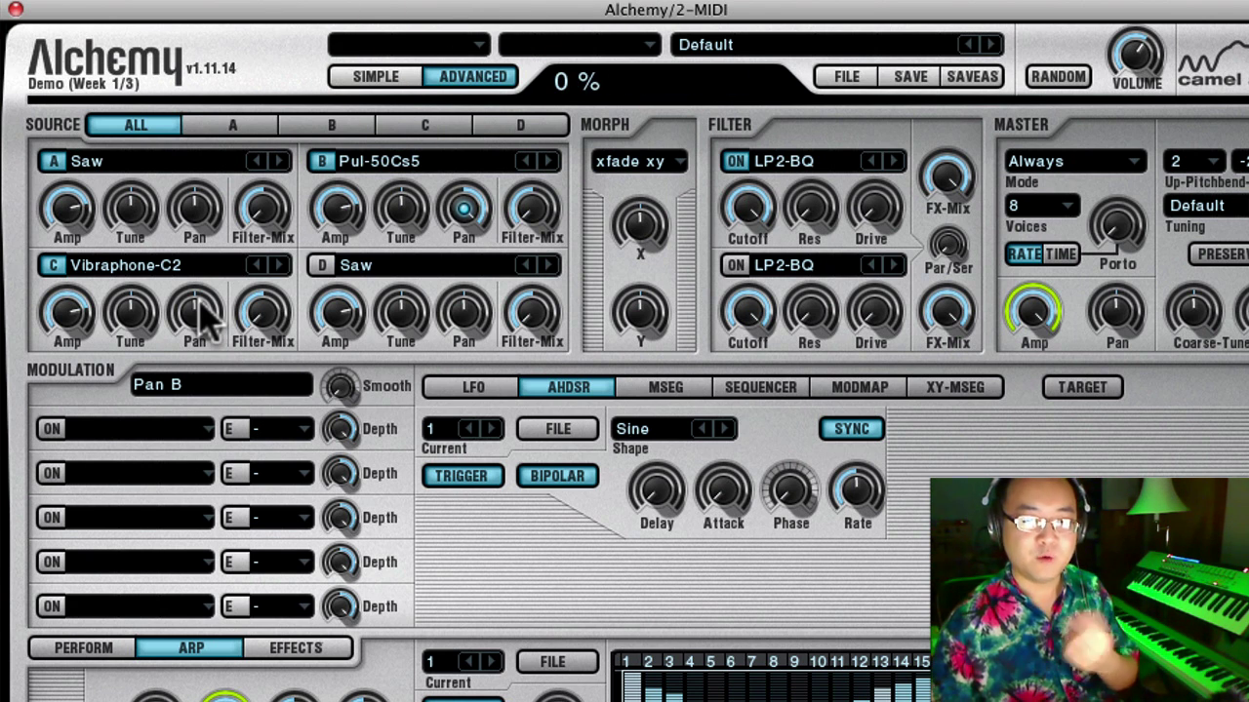
pyautogui.moveTo(206, 309); pyautogui.dragTo(508, 329)
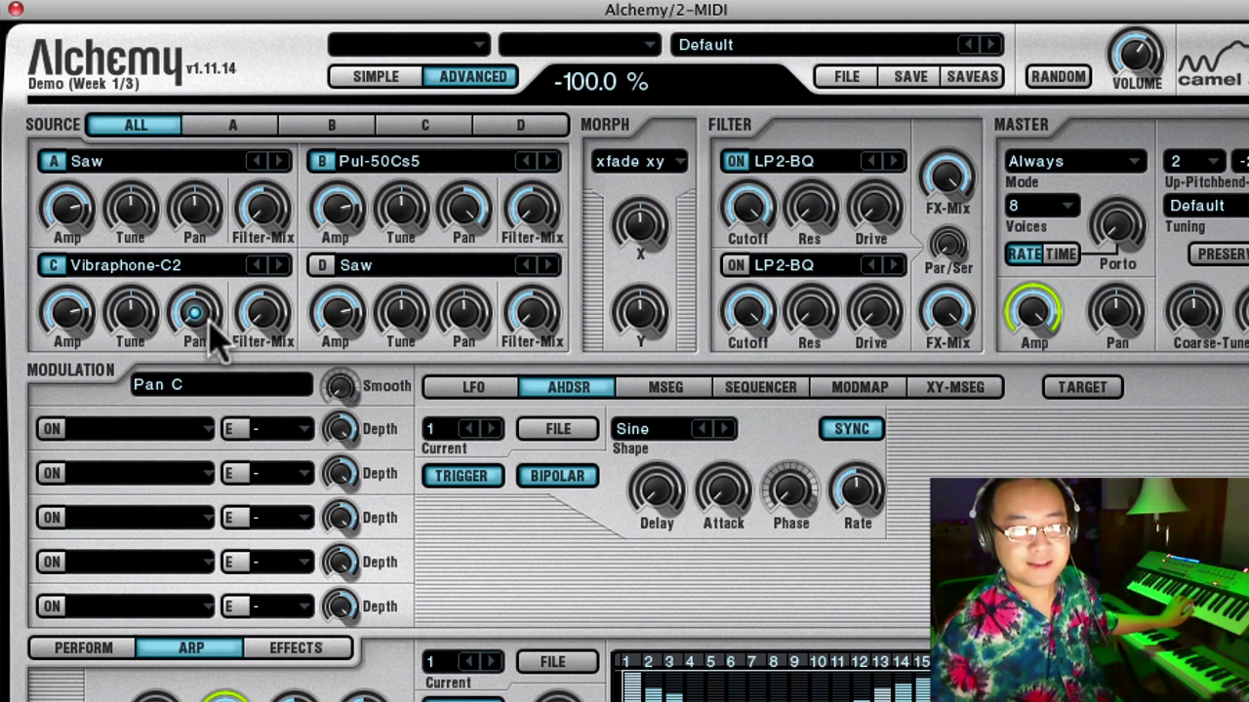
pyautogui.moveTo(208, 328); pyautogui.dragTo(180, 611)
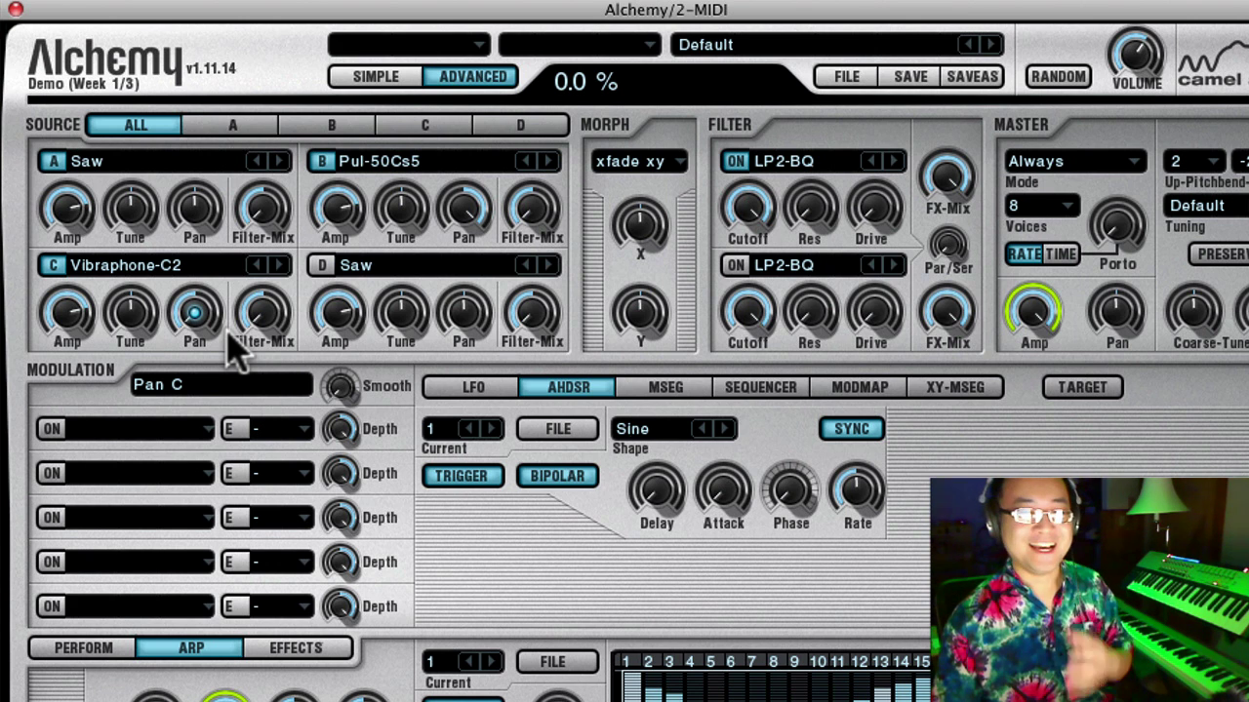
# Modulate source A's coarse tuning with LFO 1 and adjust that modulation's depth
pyautogui.click(133, 217)
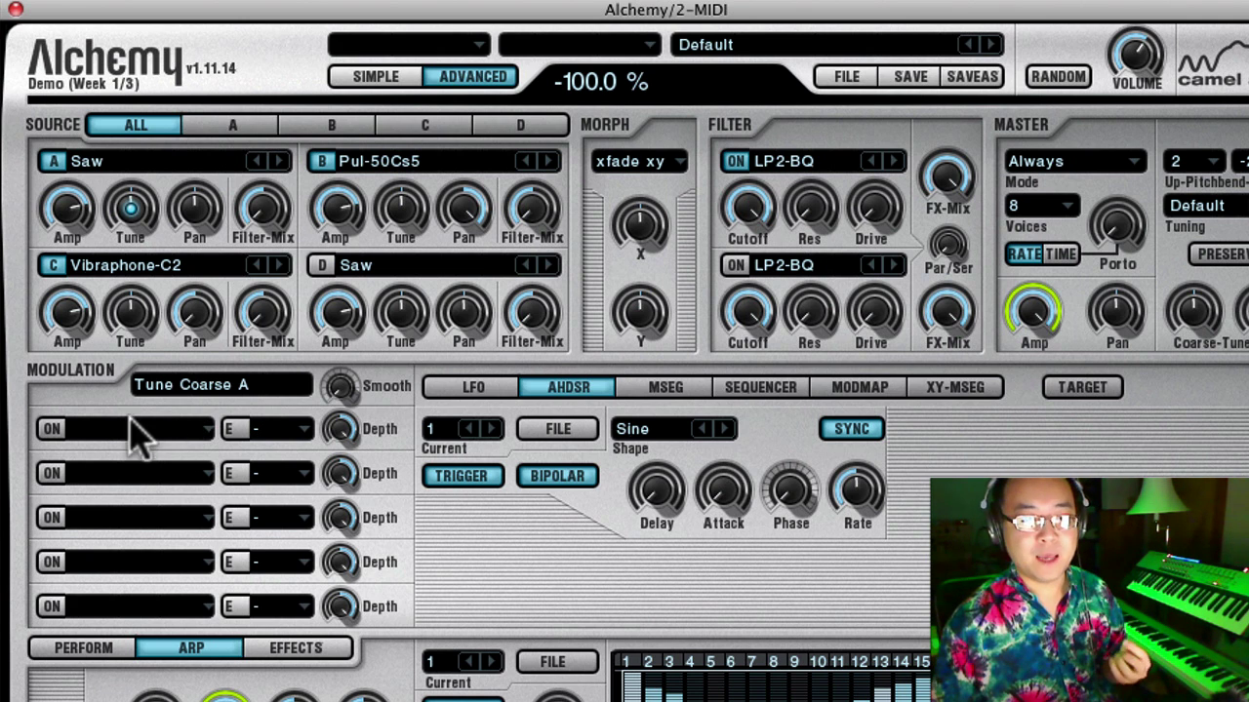
pyautogui.click(57, 429)
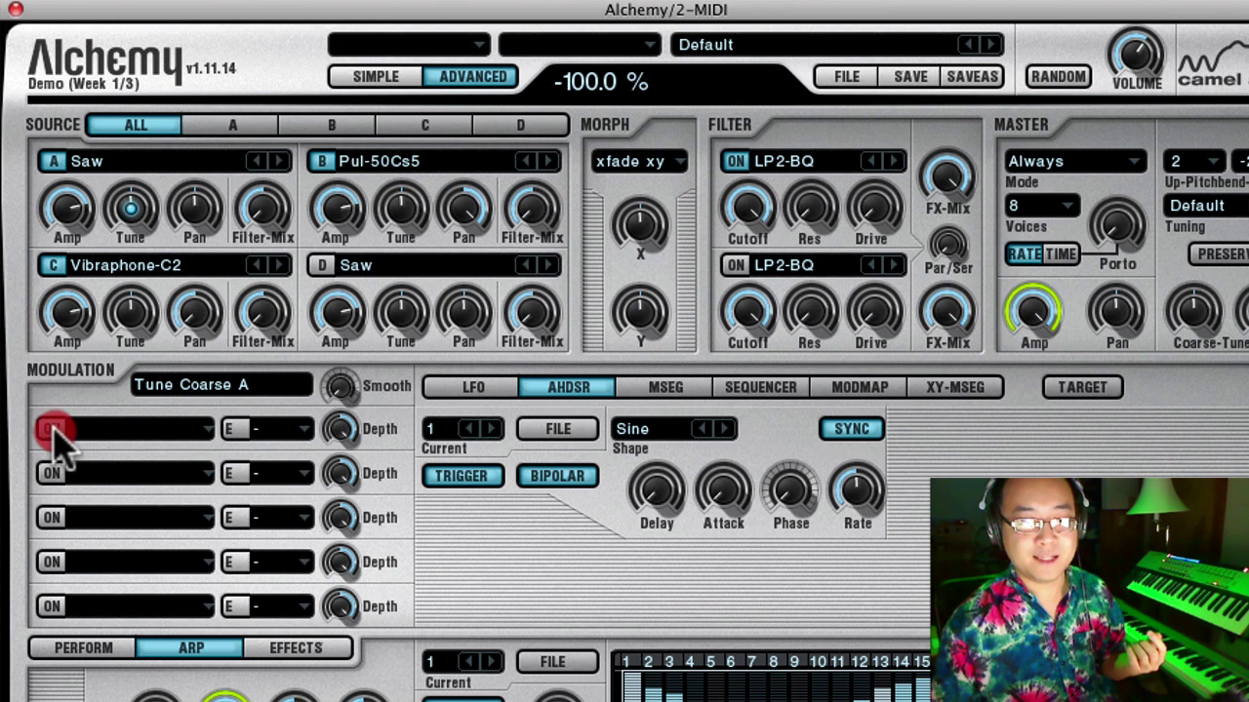
pyautogui.click(181, 427)
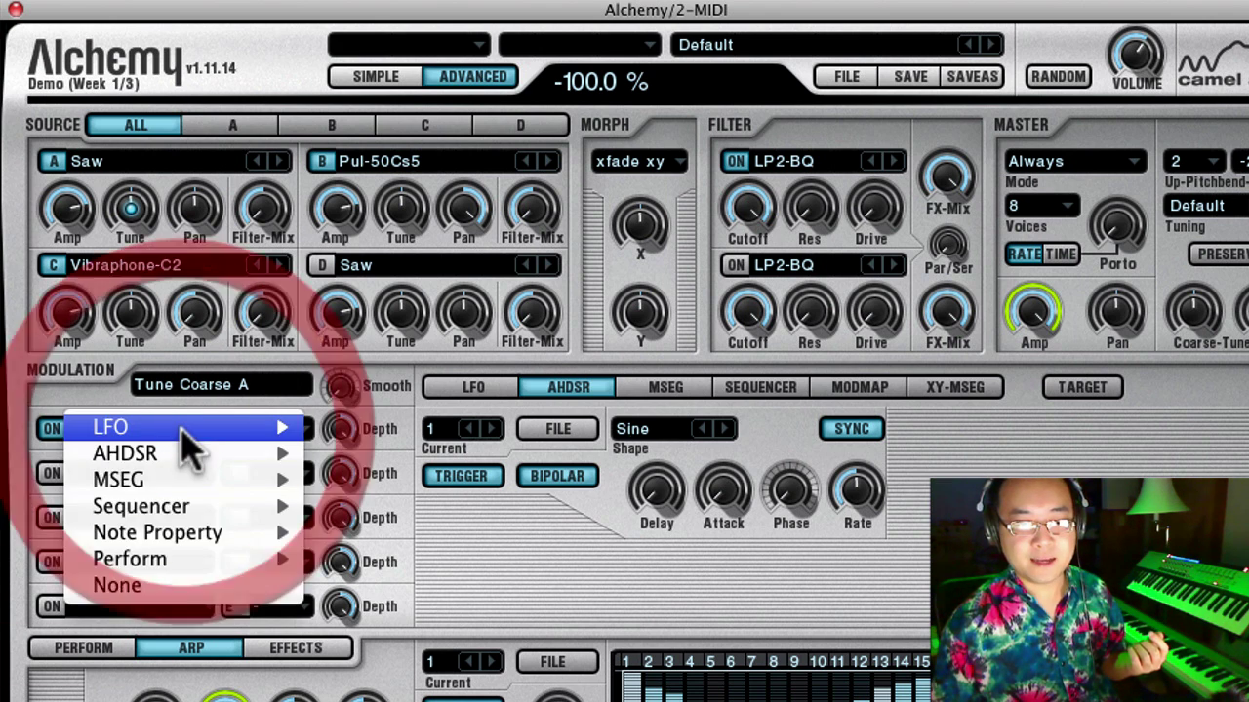
pyautogui.moveTo(166, 427)
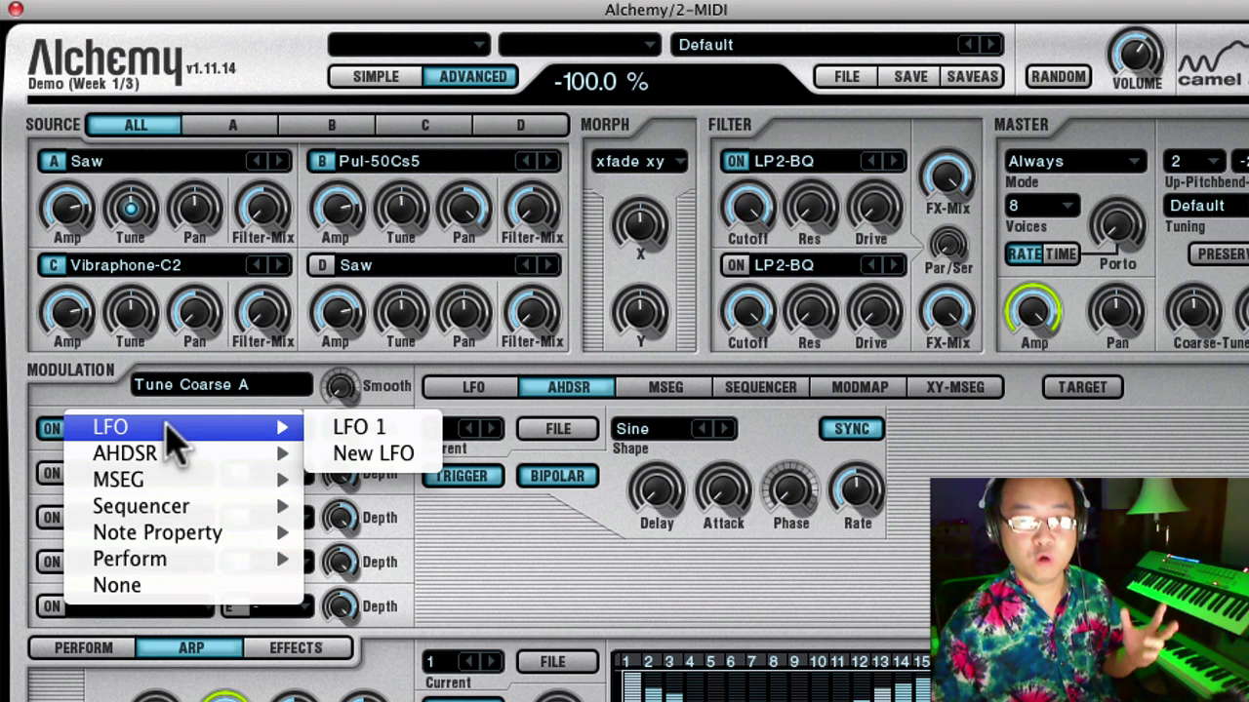
pyautogui.click(356, 429)
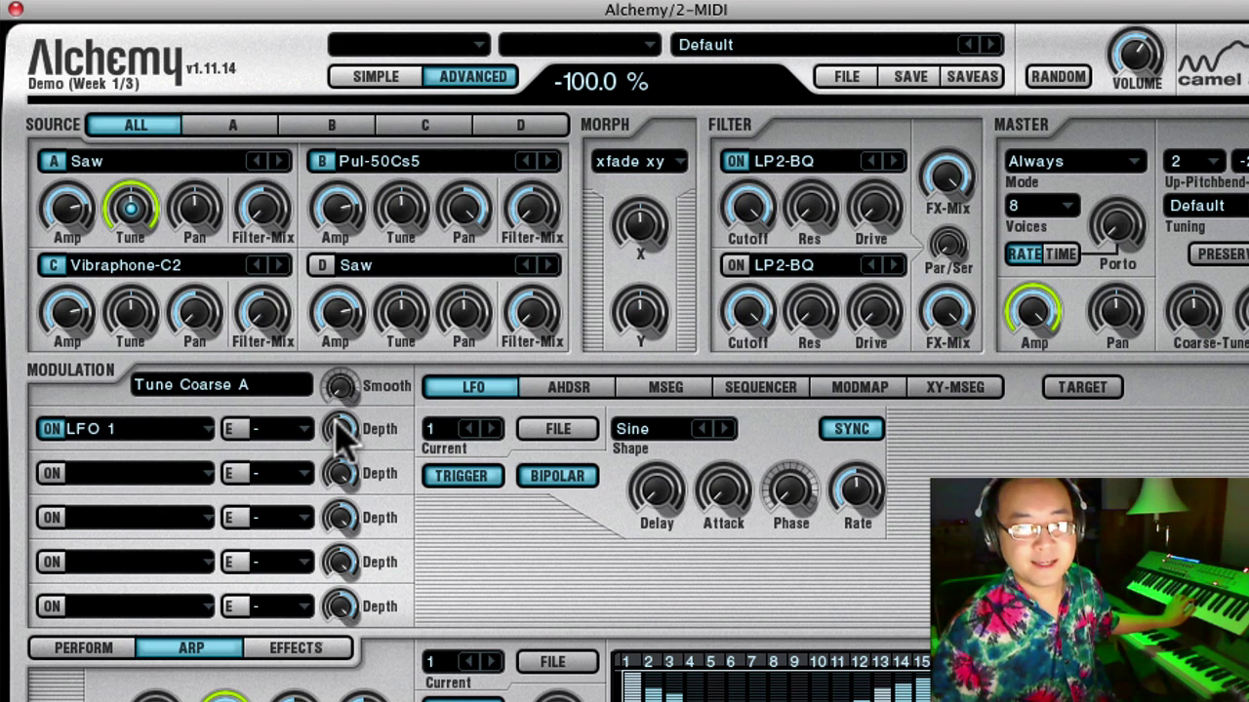
pyautogui.moveTo(337, 426); pyautogui.dragTo(298, 353)
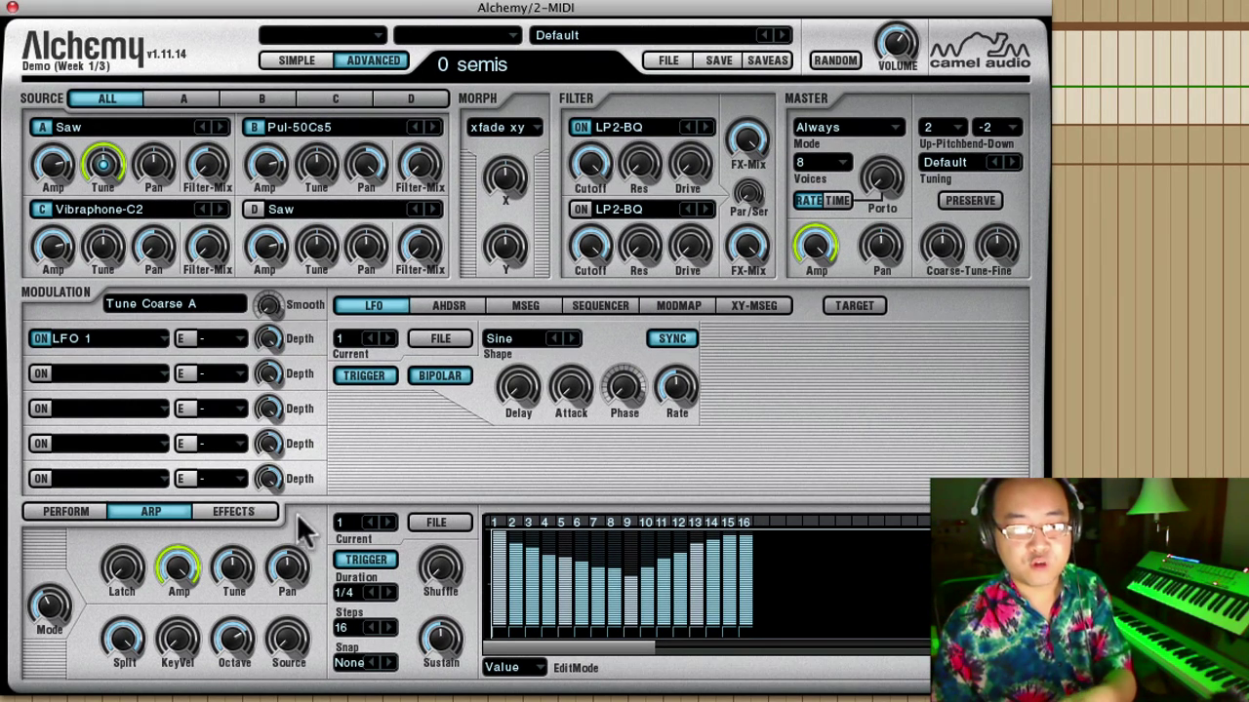
# Set the arpeggiator's step duration to 1/8
pyautogui.click(387, 586)
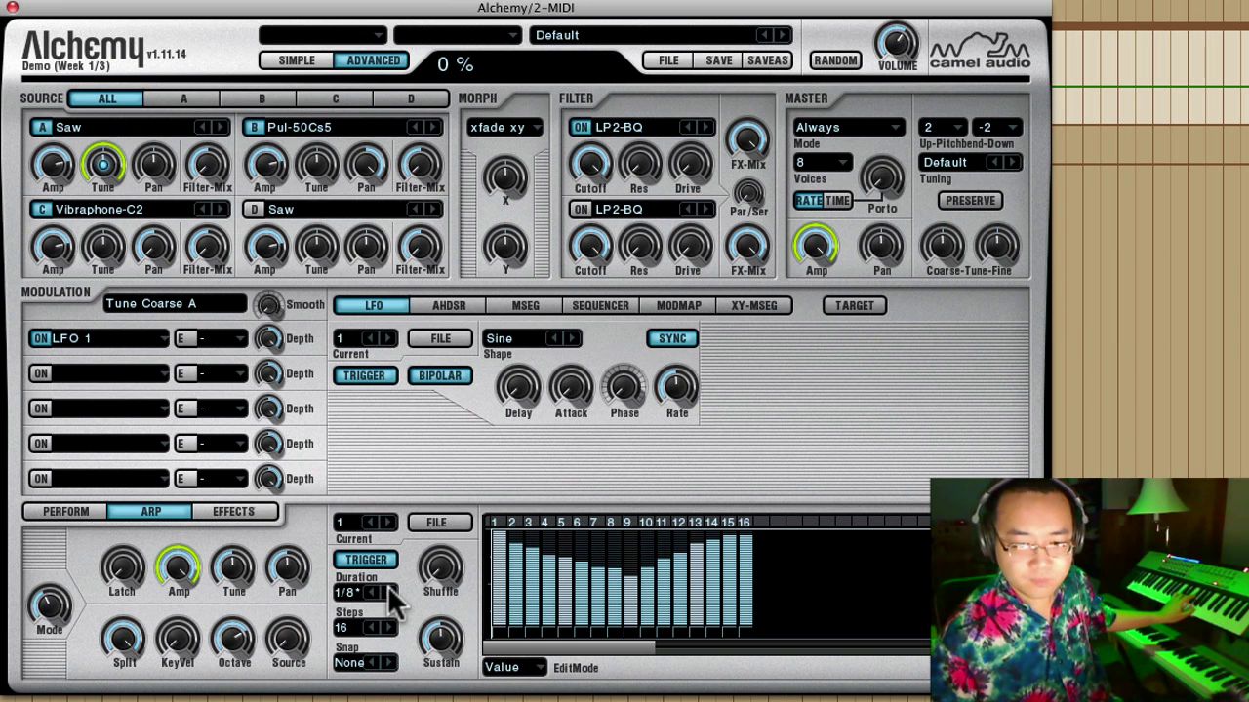
pyautogui.click(387, 586)
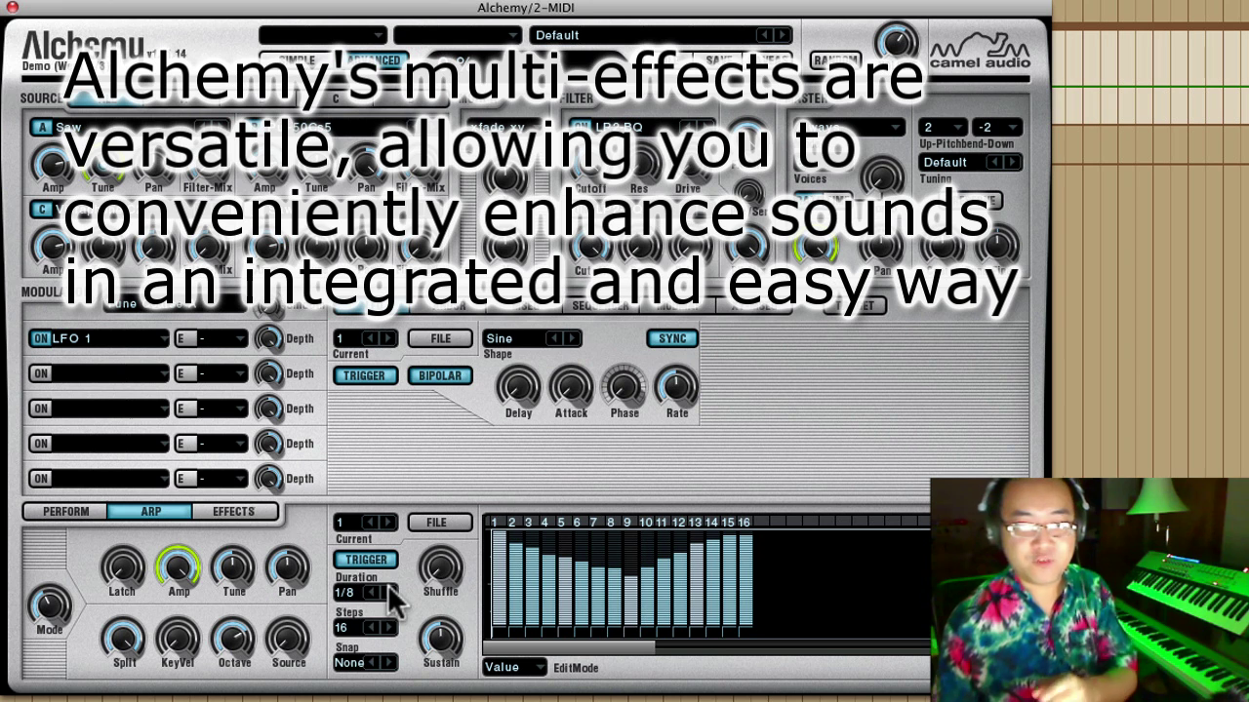
# Load the Mod FX1 effect into the first effects slot
pyautogui.click(232, 510)
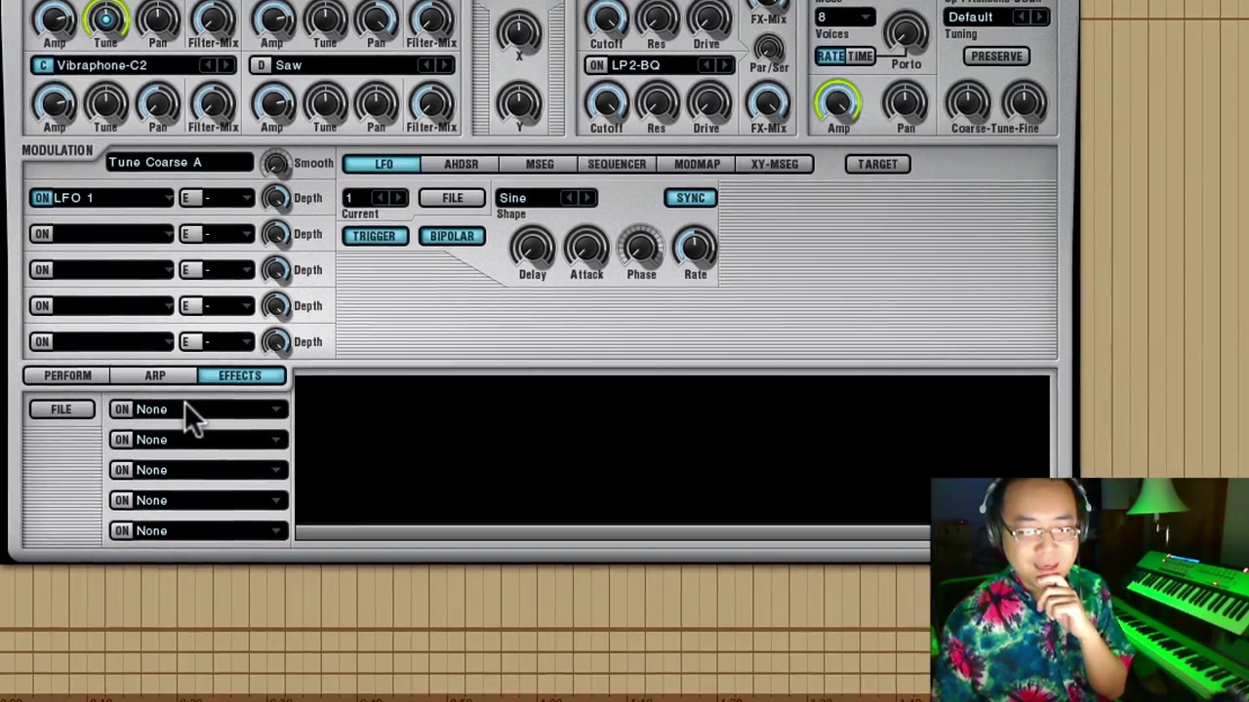
pyautogui.click(181, 545)
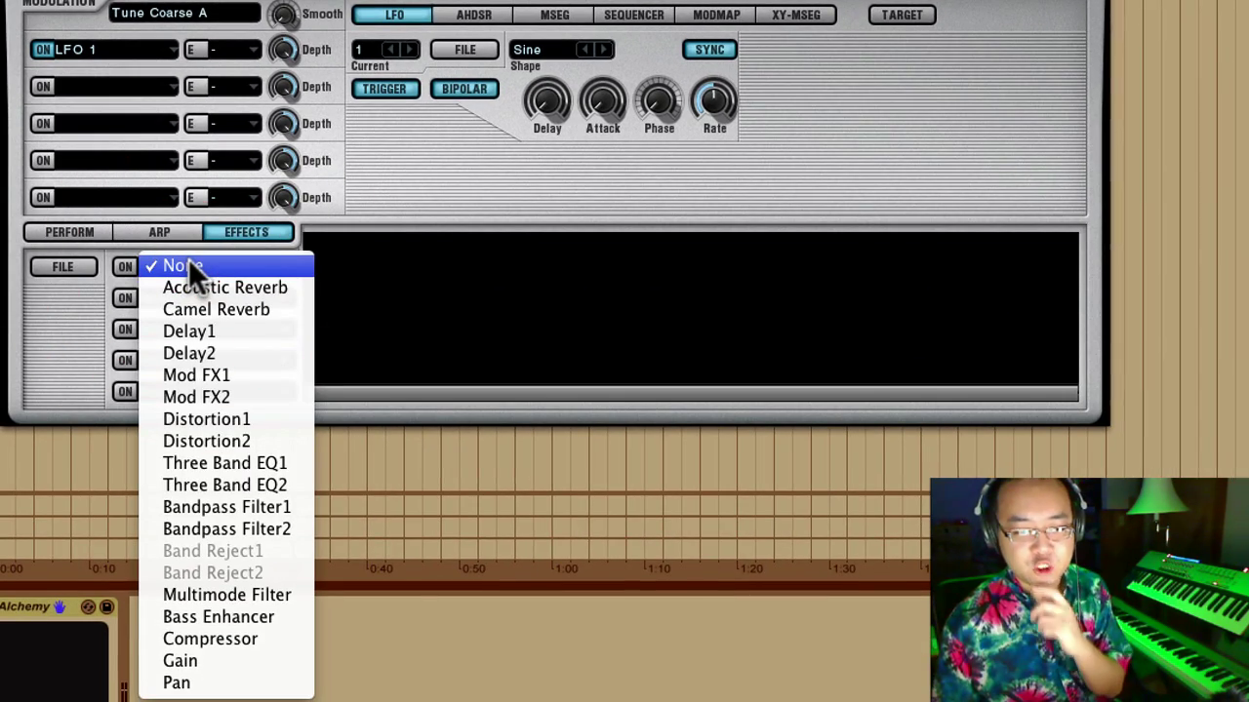
pyautogui.click(236, 368)
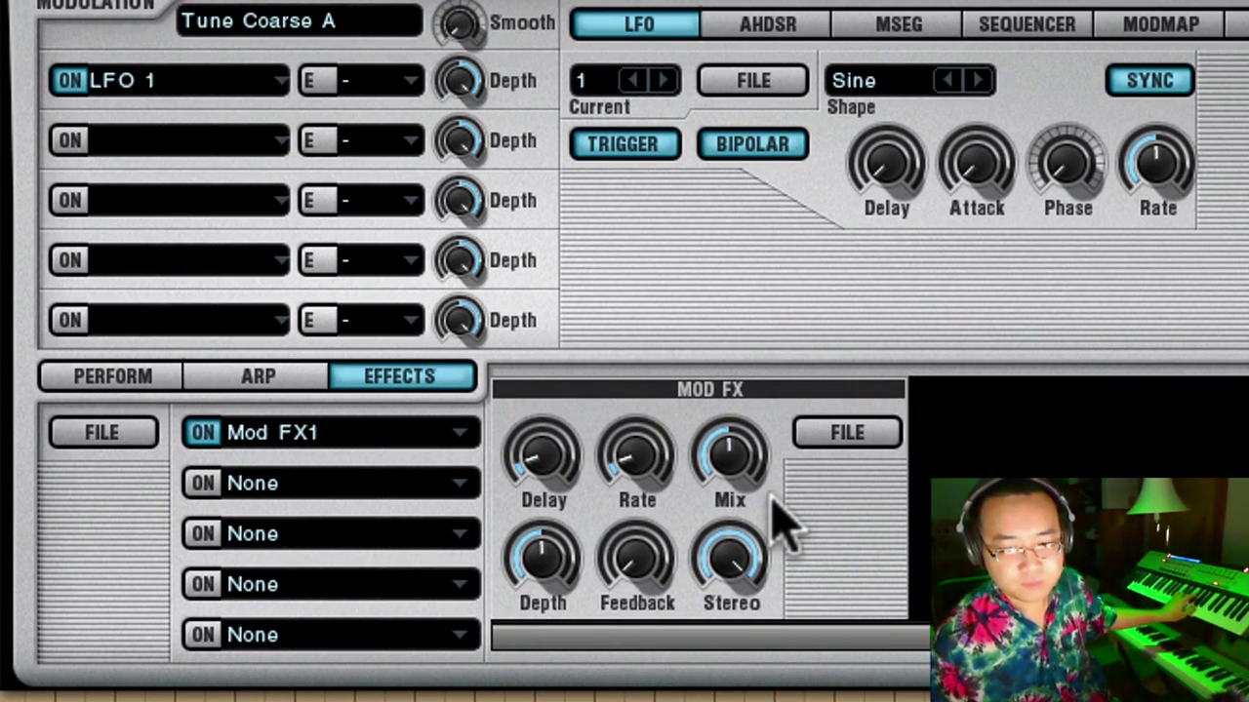
# Try the Mod FX stereo and mix settings, then raise its depth and slightly adjust its delay and rate
pyautogui.click(720, 568)
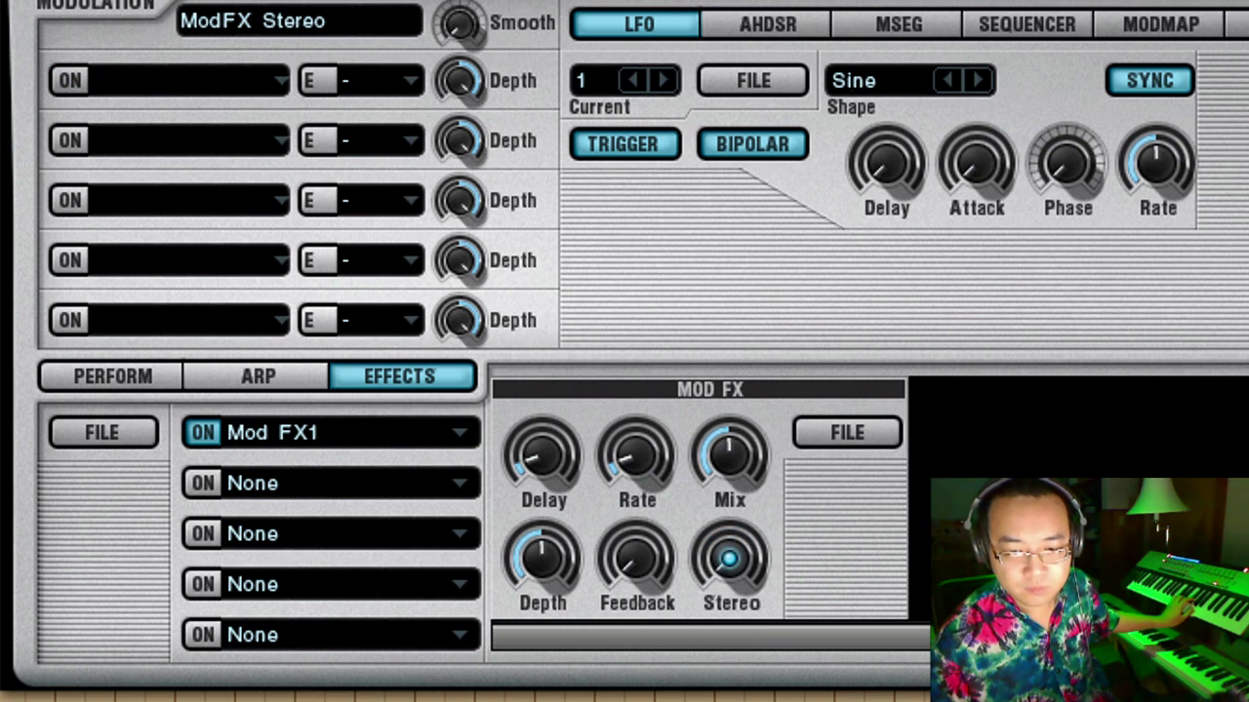
pyautogui.moveTo(728, 453)
pyautogui.mouseDown()
pyautogui.moveTo(712, 391)
pyautogui.moveTo(752, 300)
pyautogui.moveTo(683, 660)
pyautogui.moveTo(655, 479)
pyautogui.moveTo(747, 479)
pyautogui.moveTo(719, 381)
pyautogui.moveTo(731, 537)
pyautogui.moveTo(719, 440)
pyautogui.moveTo(731, 446)
pyautogui.mouseUp()
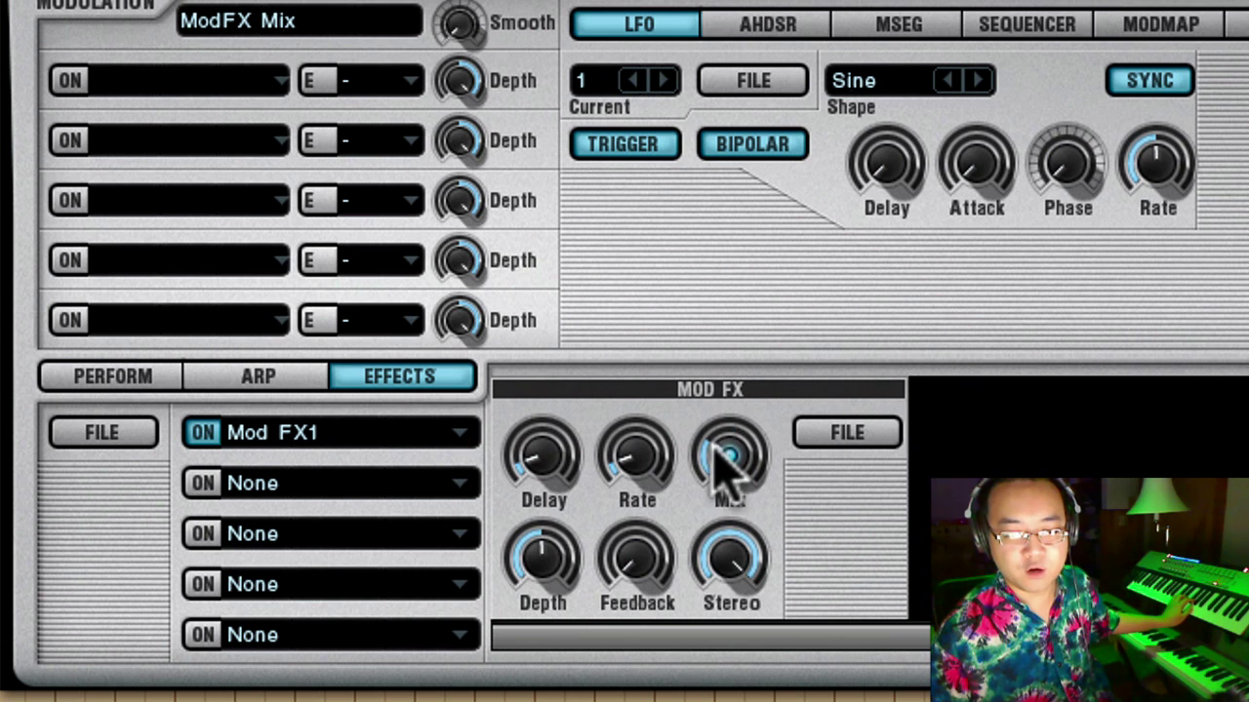
pyautogui.click(725, 468)
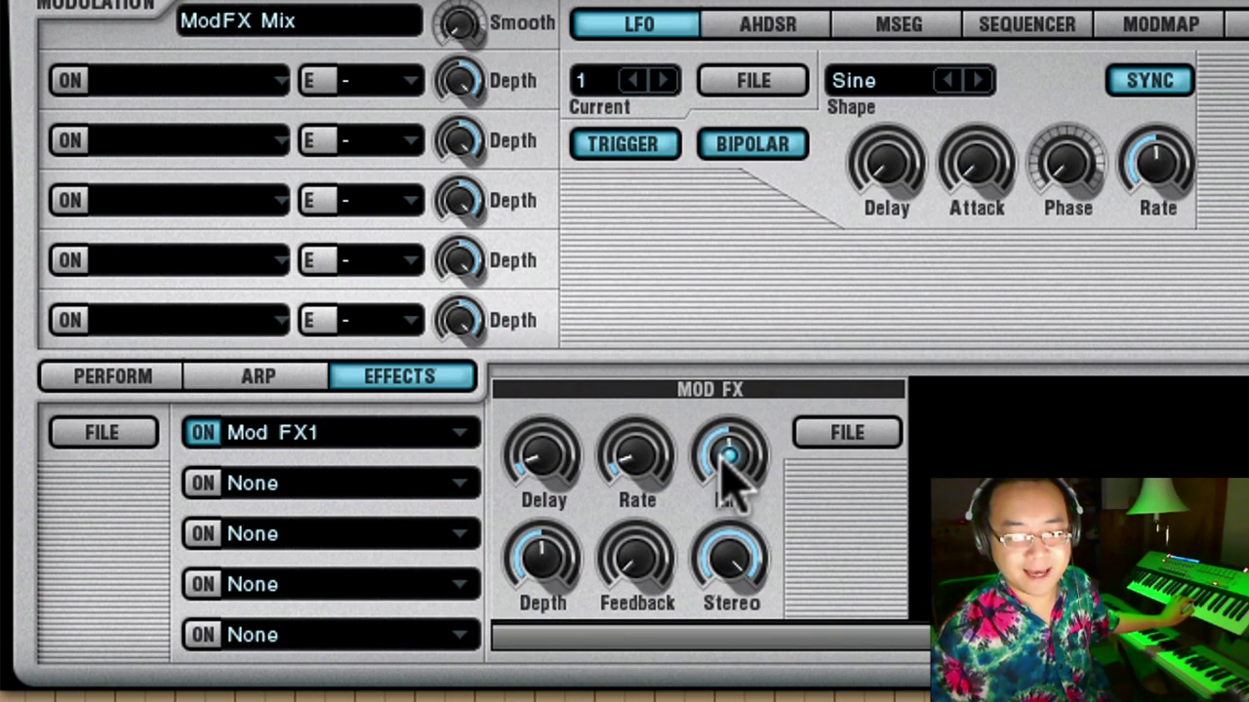
pyautogui.moveTo(544, 564); pyautogui.dragTo(550, 403)
pyautogui.moveTo(548, 451)
pyautogui.mouseDown()
pyautogui.moveTo(571, 264)
pyautogui.moveTo(543, 446)
pyautogui.mouseUp()
pyautogui.moveTo(635, 451)
pyautogui.mouseDown()
pyautogui.moveTo(655, 321)
pyautogui.moveTo(636, 446)
pyautogui.mouseUp()
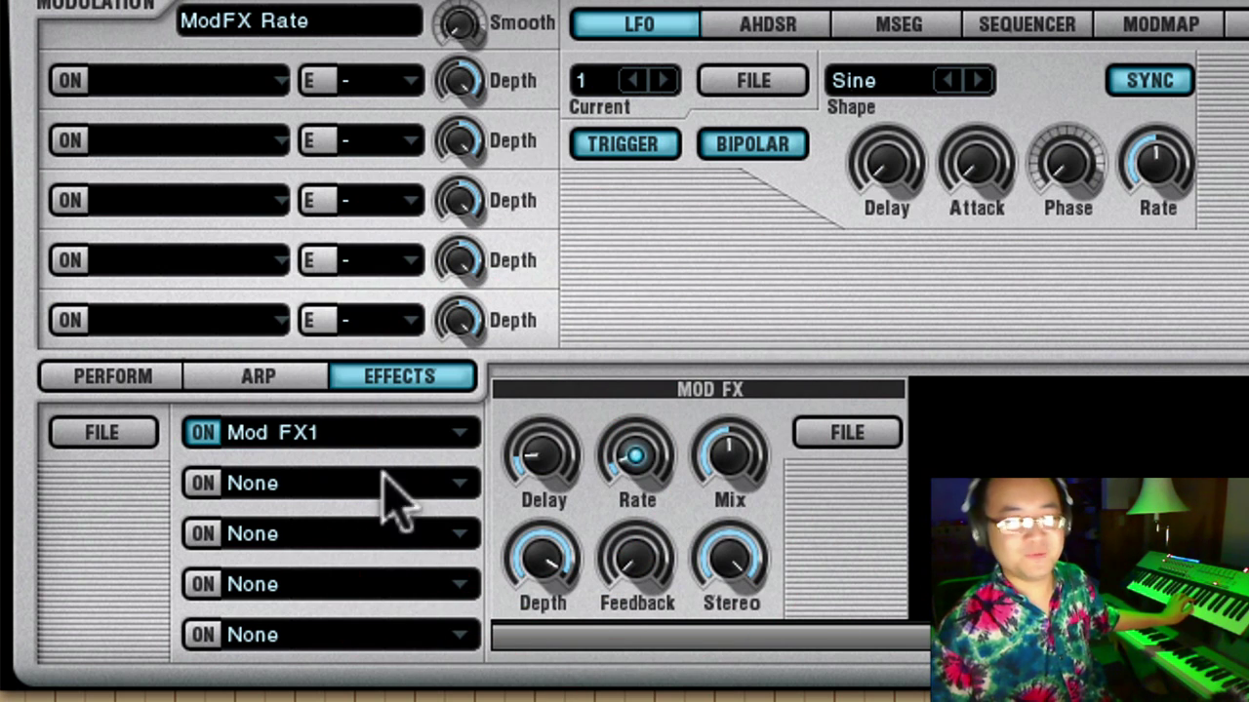
# Turn on the second effects slot and load Distortion1 into it
pyautogui.click(206, 483)
pyautogui.click(281, 492)
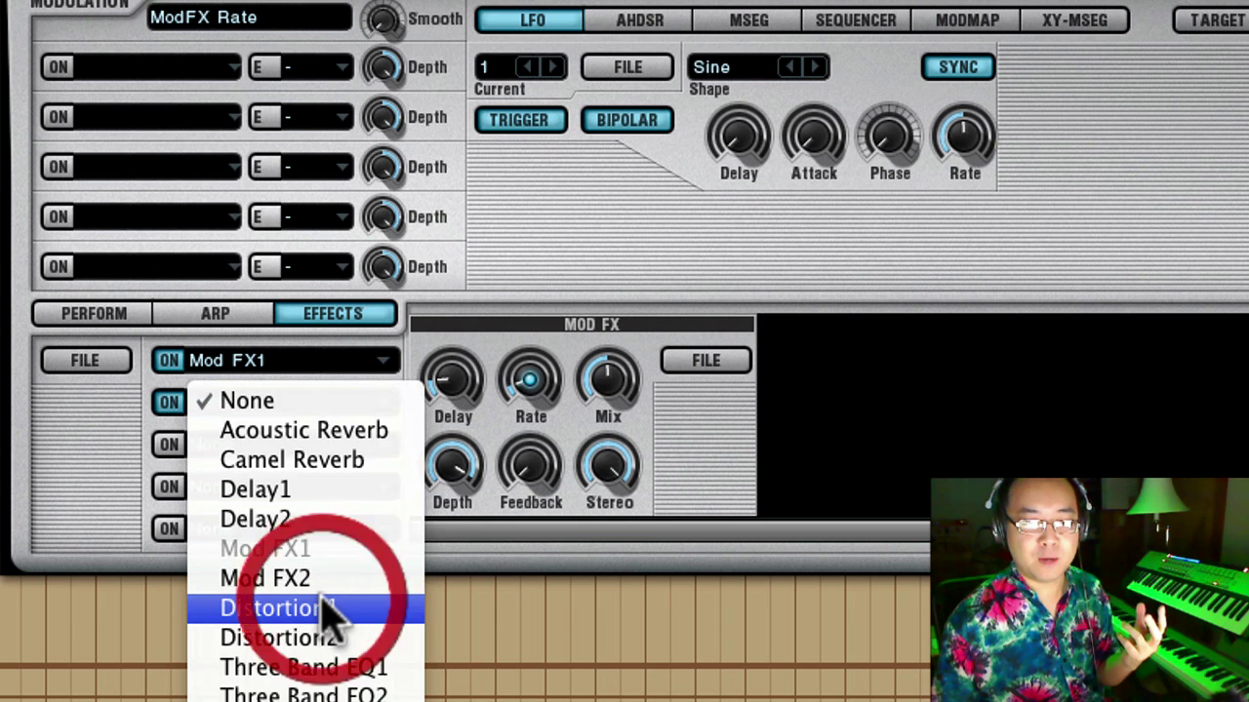
pyautogui.click(327, 610)
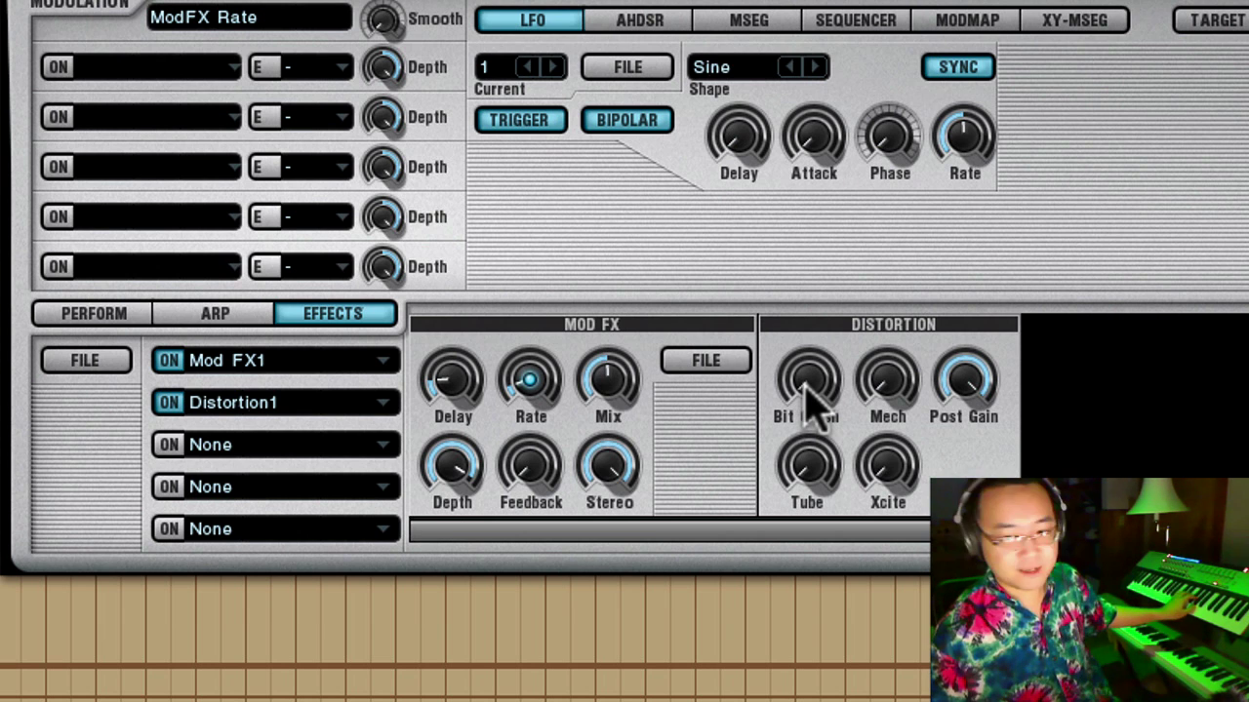
# Raise the distortion's Bit Crush, Mech, Tube and Xcite amounts
pyautogui.moveTo(807, 395); pyautogui.dragTo(825, 237)
pyautogui.moveTo(804, 381)
pyautogui.mouseDown()
pyautogui.moveTo(806, 275)
pyautogui.moveTo(798, 386)
pyautogui.mouseUp()
pyautogui.moveTo(878, 383); pyautogui.dragTo(903, 258)
pyautogui.moveTo(807, 466); pyautogui.dragTo(814, 377)
pyautogui.moveTo(887, 471); pyautogui.dragTo(919, 322)
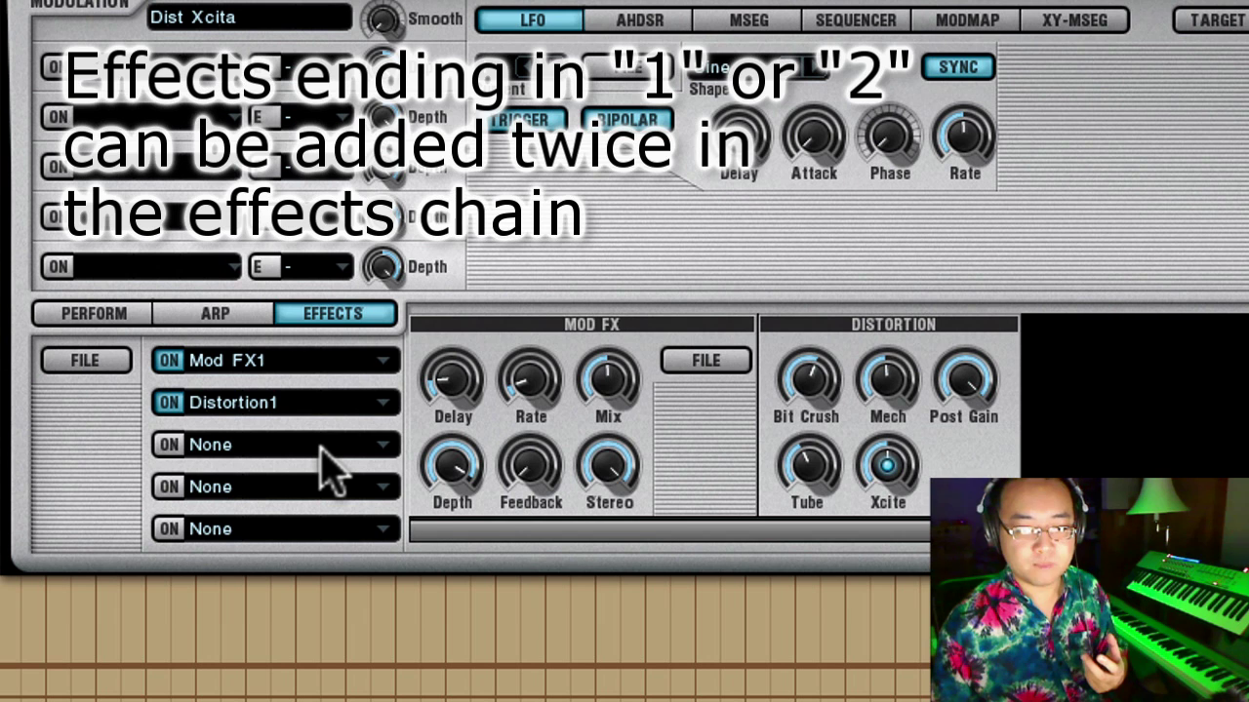
# Load Delay1 into the third effects slot and bring all of its controls into view
pyautogui.click(224, 449)
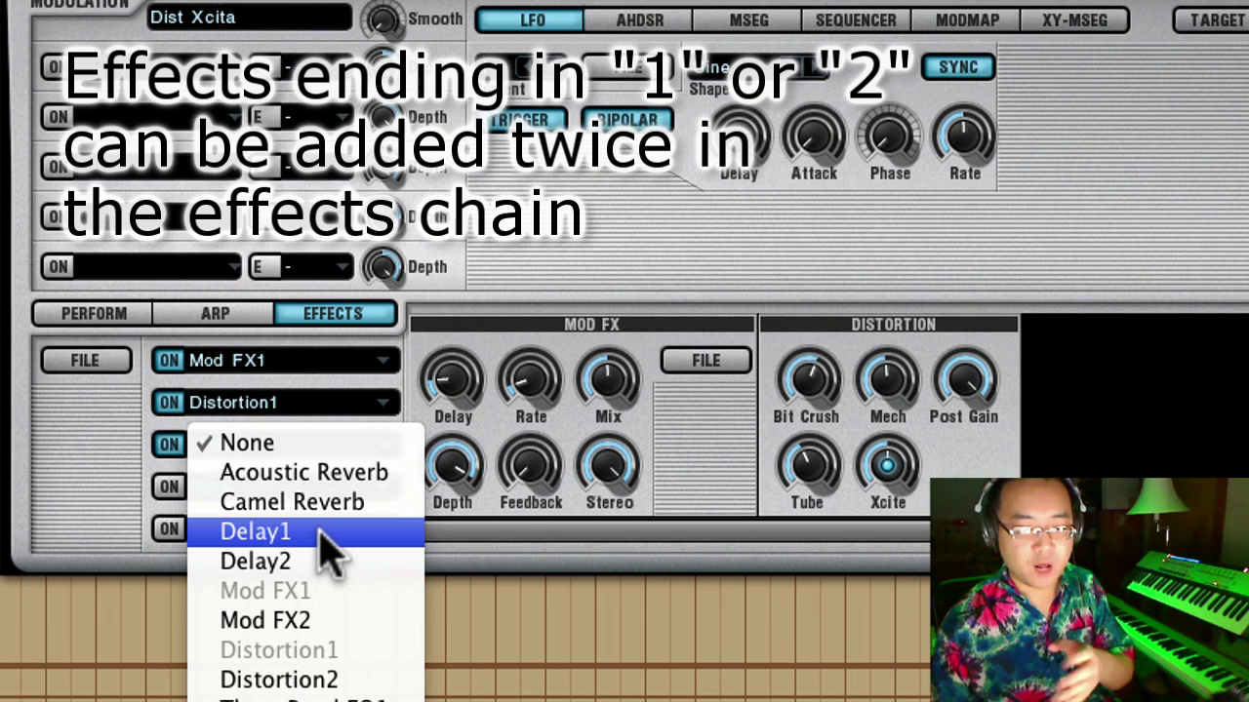
pyautogui.click(319, 537)
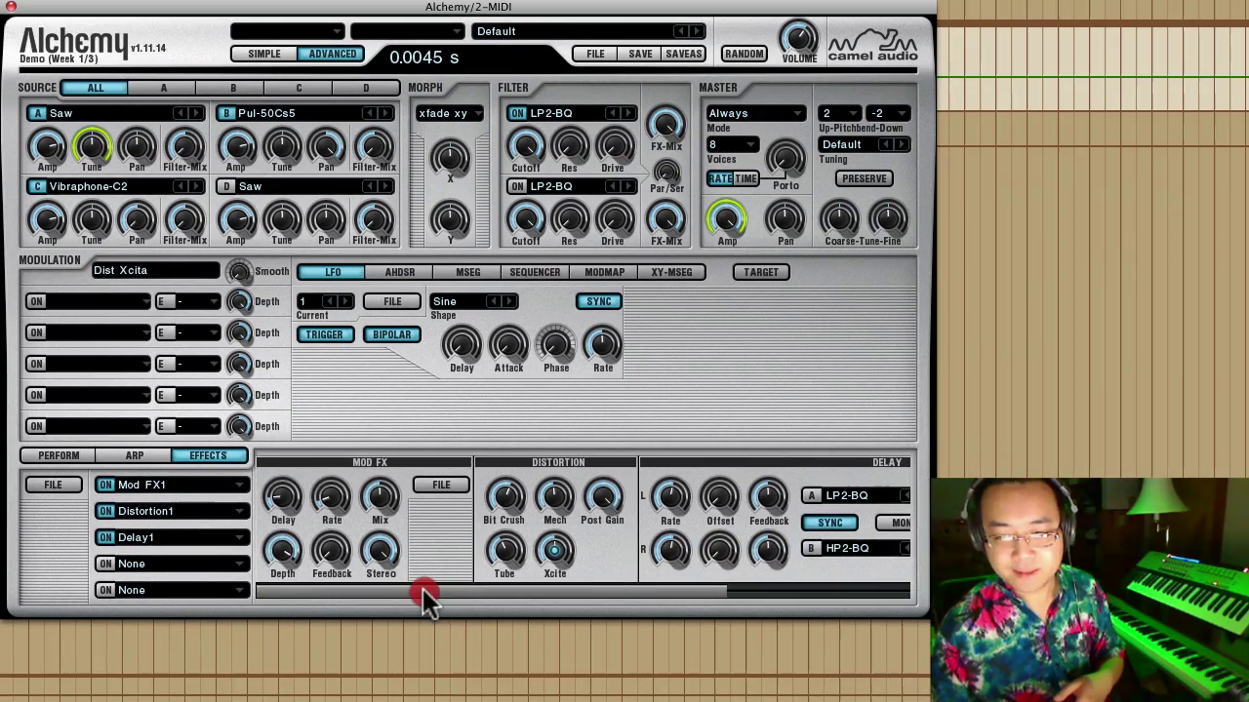
pyautogui.moveTo(678, 526); pyautogui.dragTo(855, 526)
pyautogui.moveTo(535, 593); pyautogui.dragTo(792, 595)
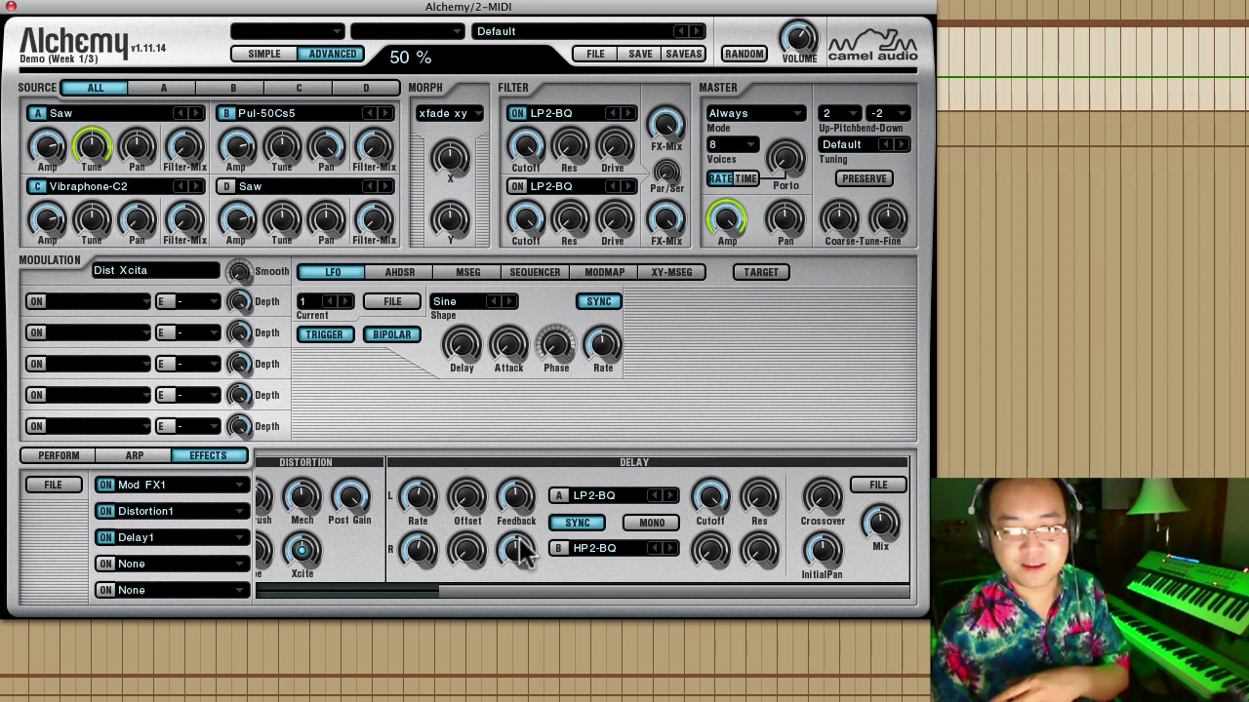
pyautogui.moveTo(502, 593); pyautogui.dragTo(597, 589)
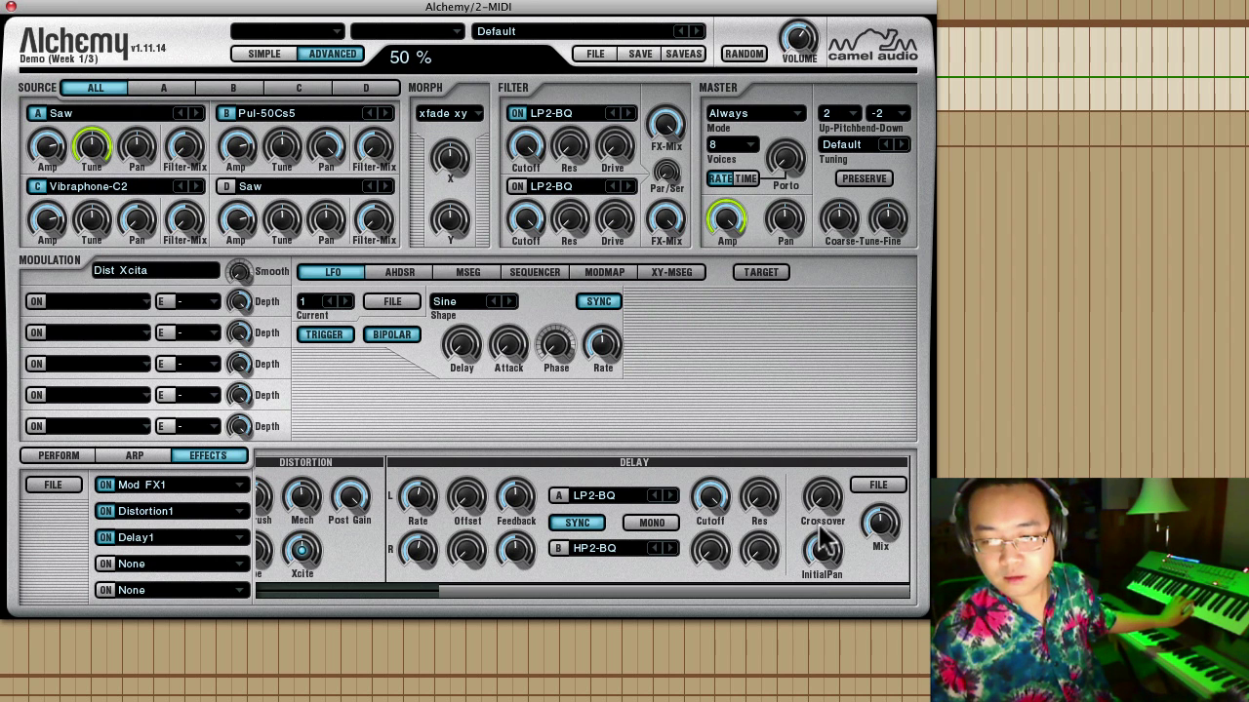
# Adjust the delay's crossover, first filter cutoff and mix
pyautogui.moveTo(819, 524); pyautogui.dragTo(816, 550)
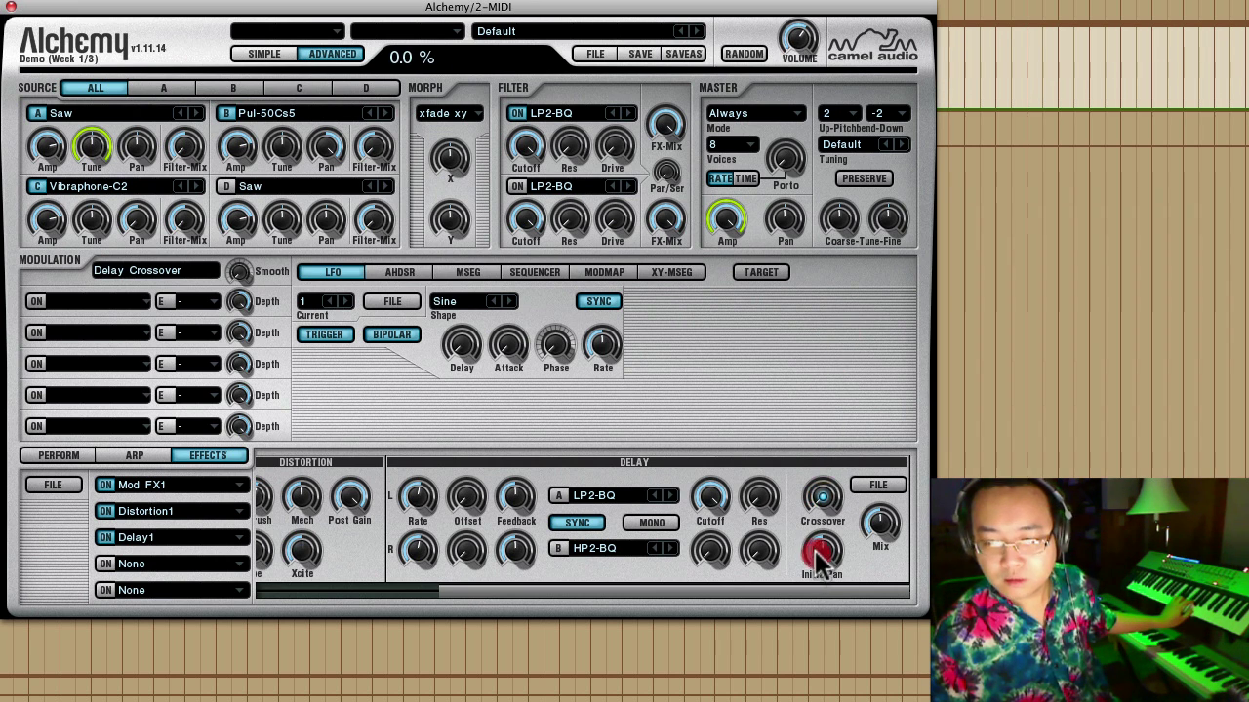
pyautogui.moveTo(710, 498); pyautogui.dragTo(714, 374)
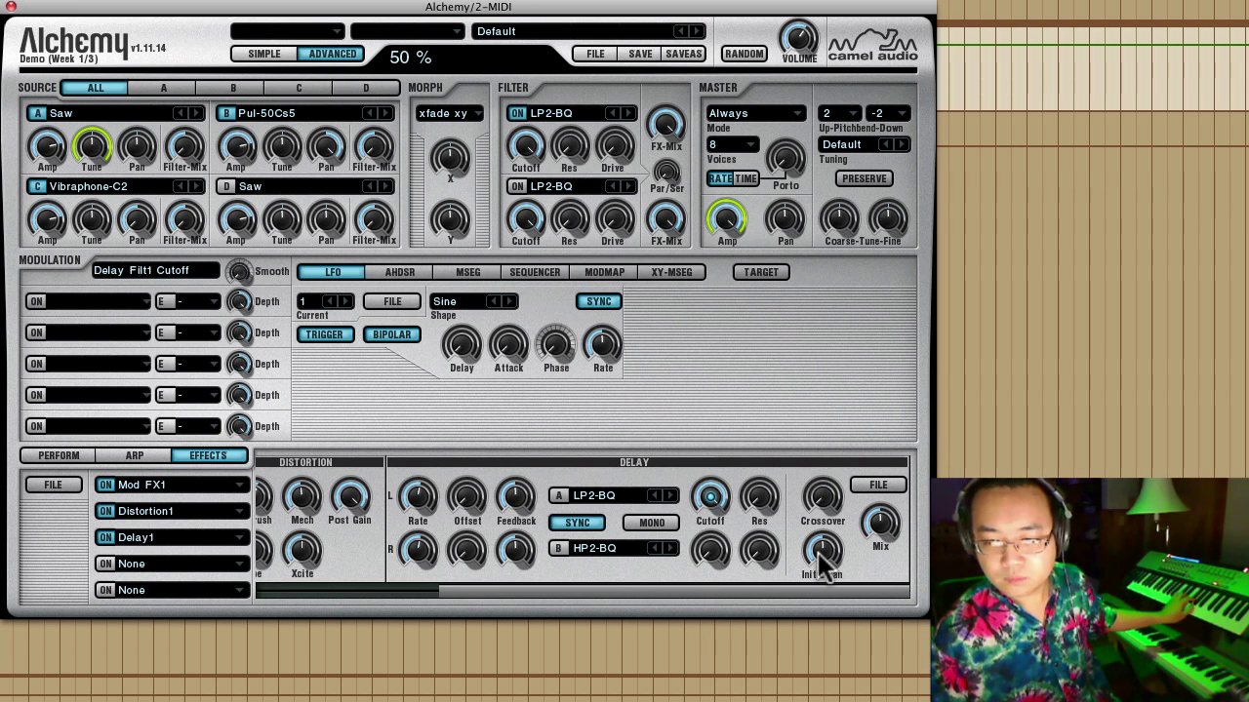
pyautogui.moveTo(876, 525); pyautogui.dragTo(853, 578)
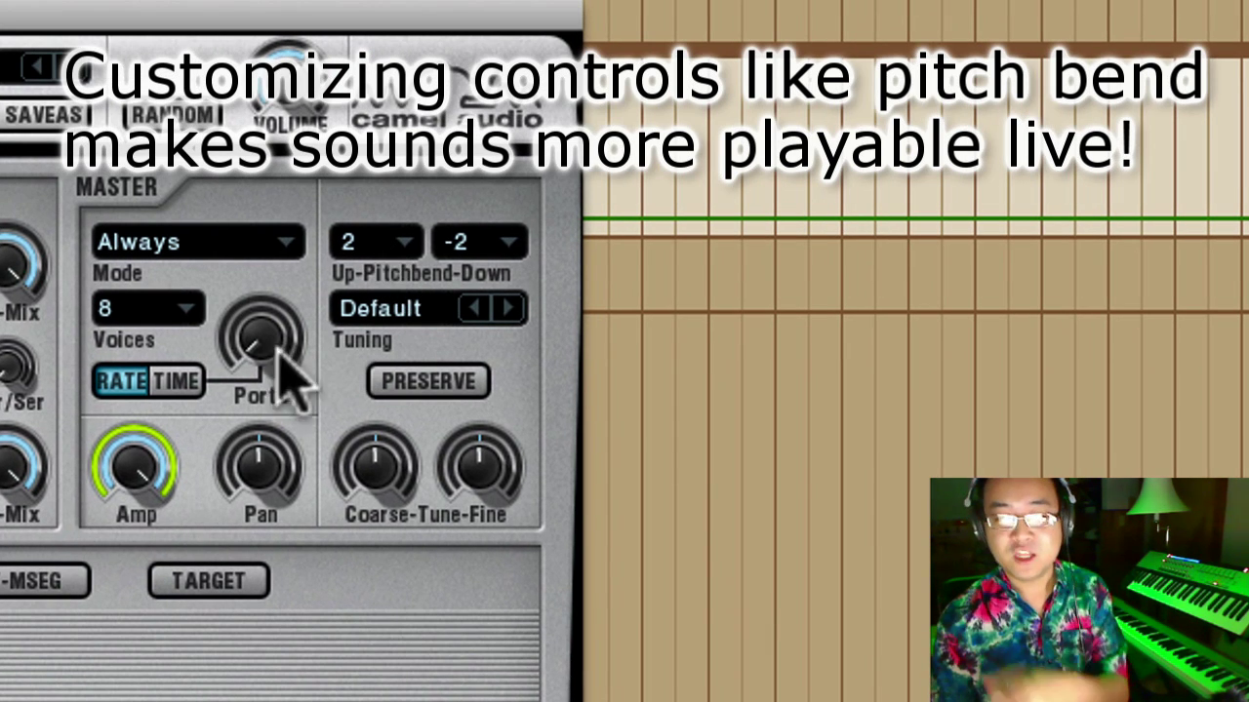
# Set the master pitch bend range to 24 up and -24 down
pyautogui.click(386, 242)
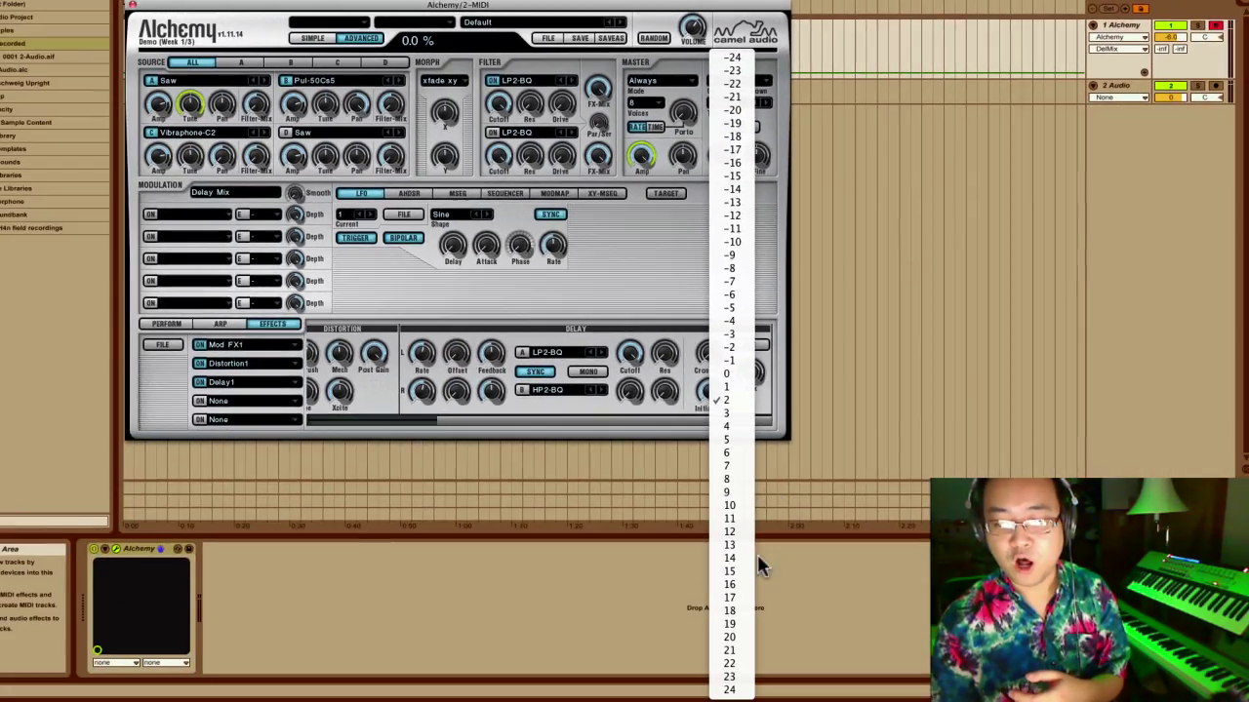
pyautogui.click(731, 689)
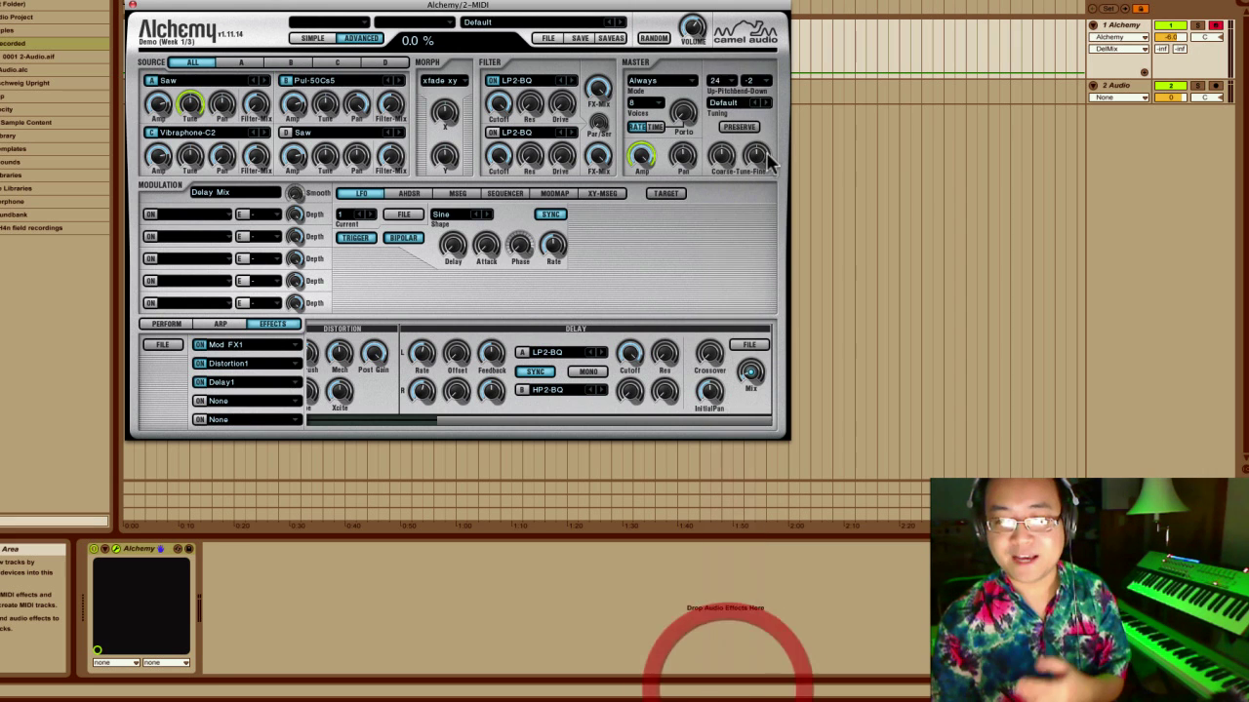
pyautogui.click(764, 86)
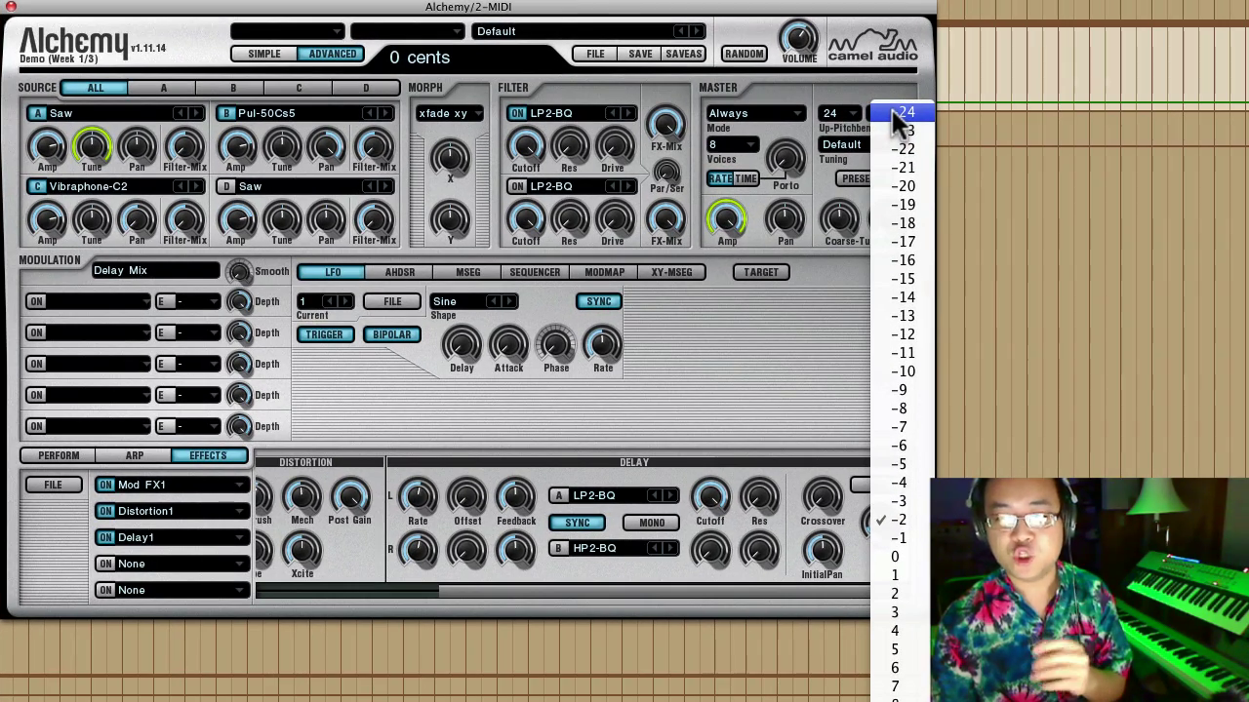
pyautogui.click(898, 115)
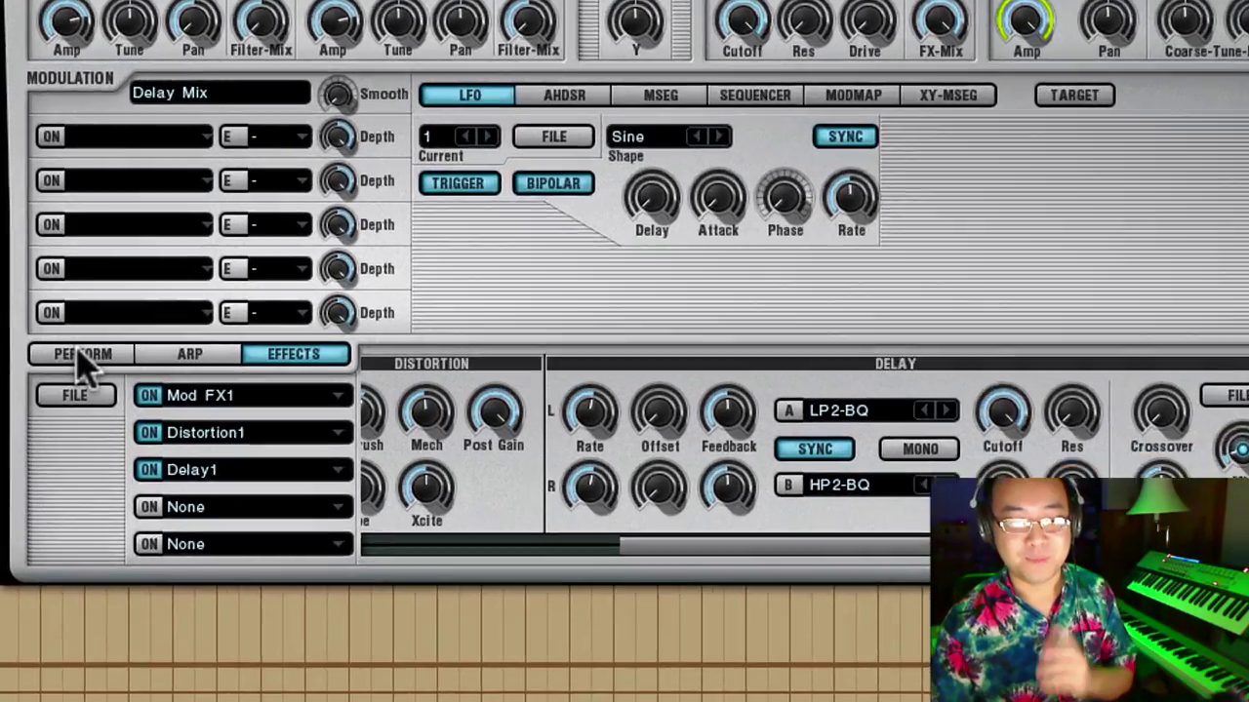
# Auto-assign the empty performance controls, then check the effects rack and return to the performance controls
pyautogui.click(83, 356)
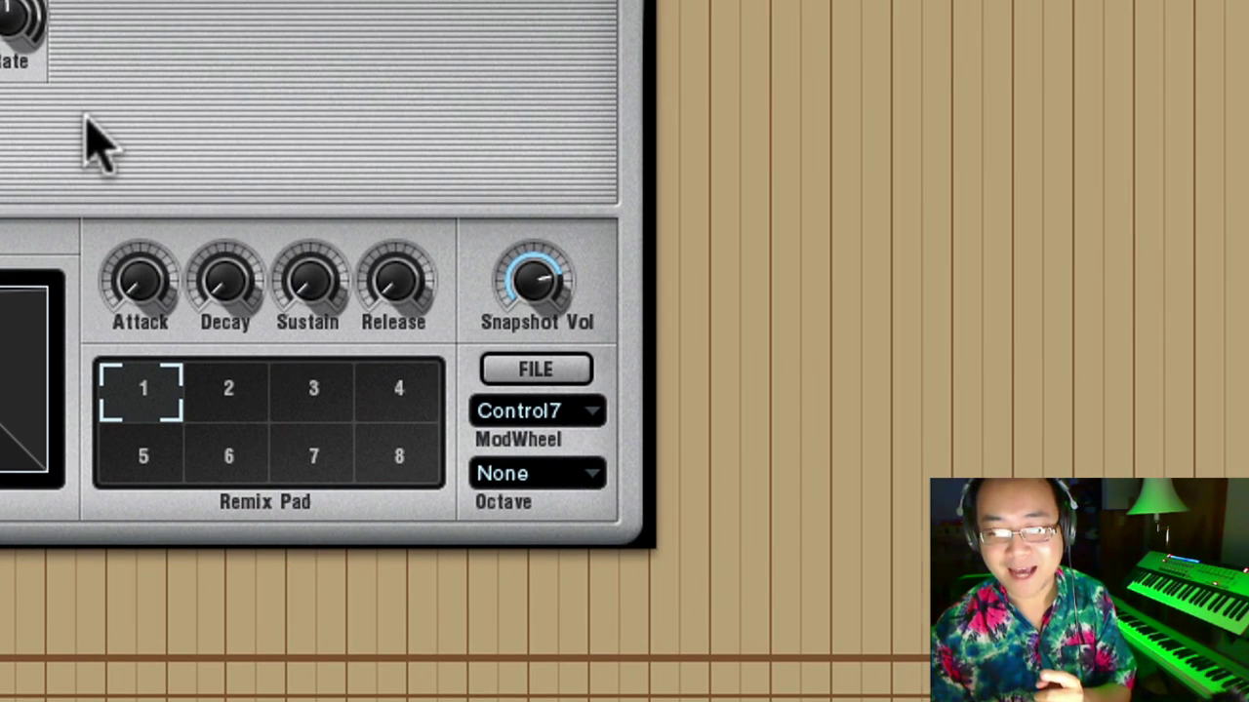
pyautogui.click(535, 370)
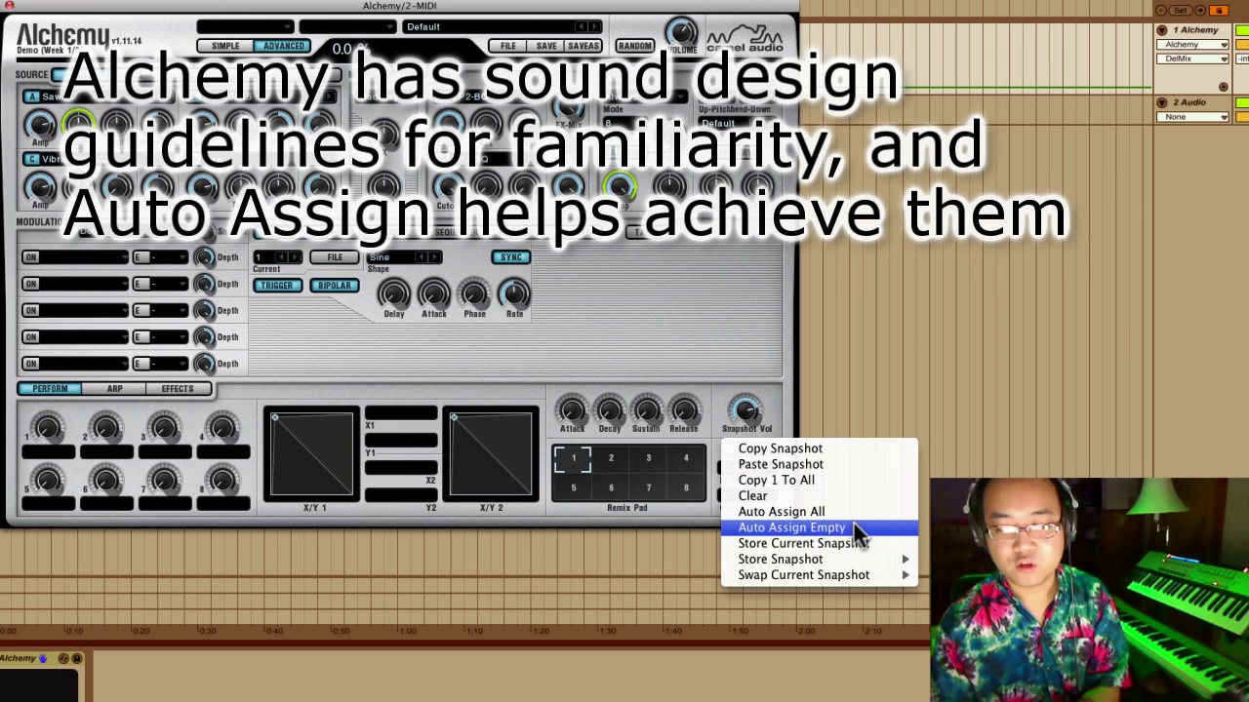
pyautogui.click(855, 529)
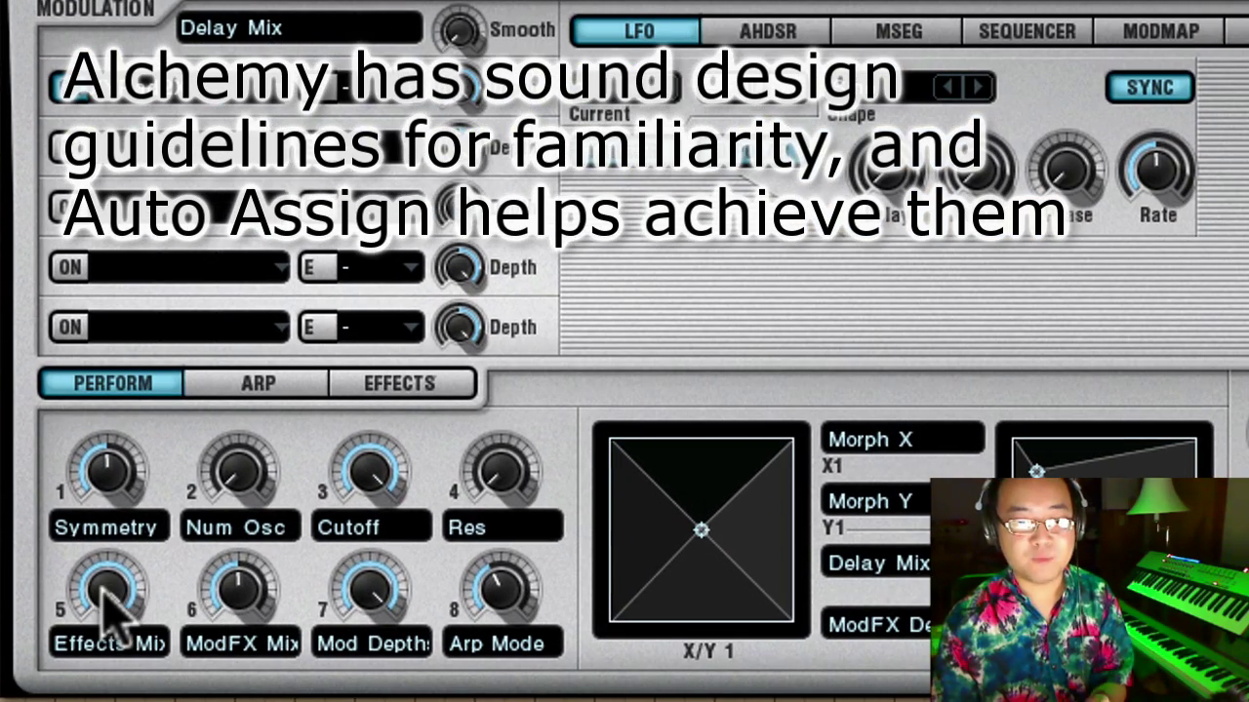
pyautogui.click(391, 385)
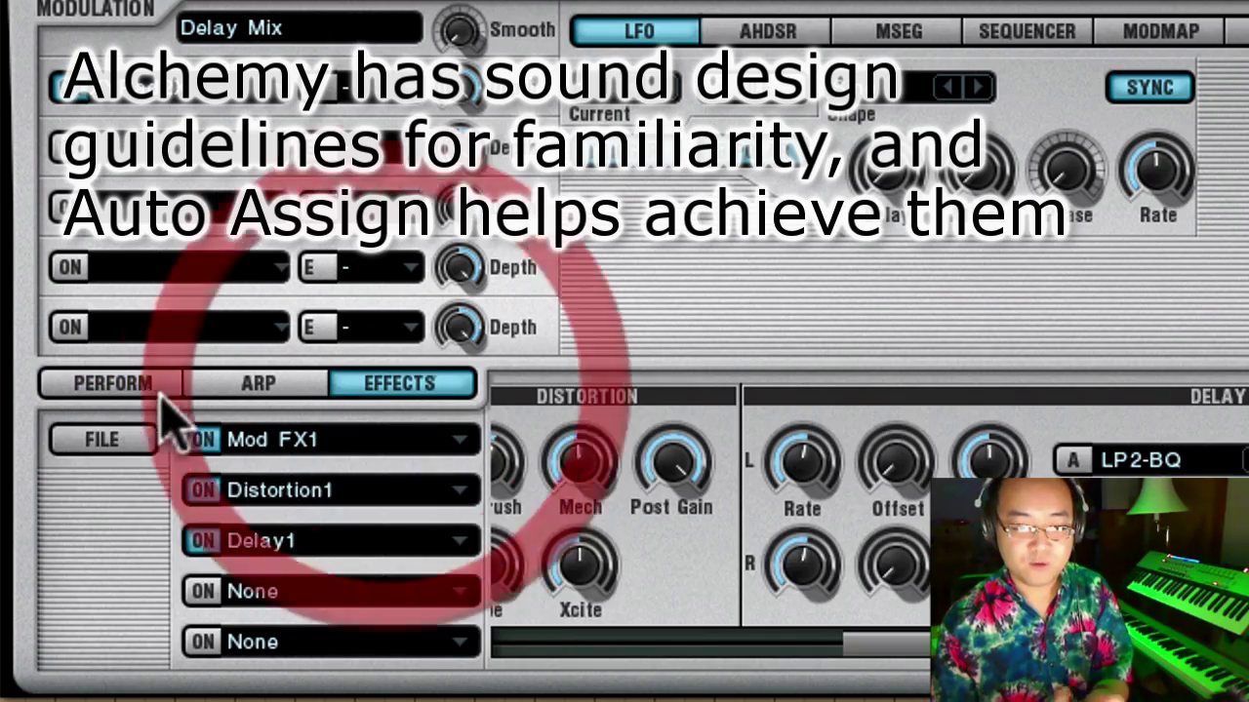
pyautogui.click(121, 383)
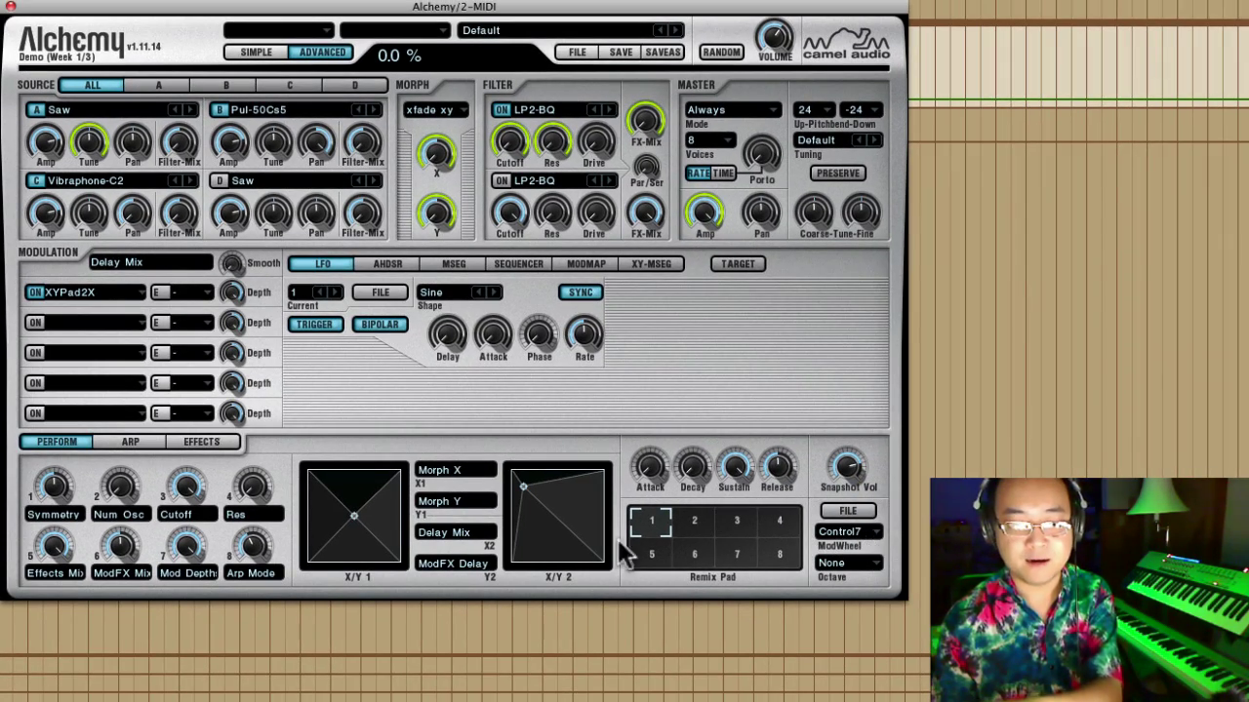
# Assign the modulation wheel to Control5
pyautogui.moveTo(229, 573)
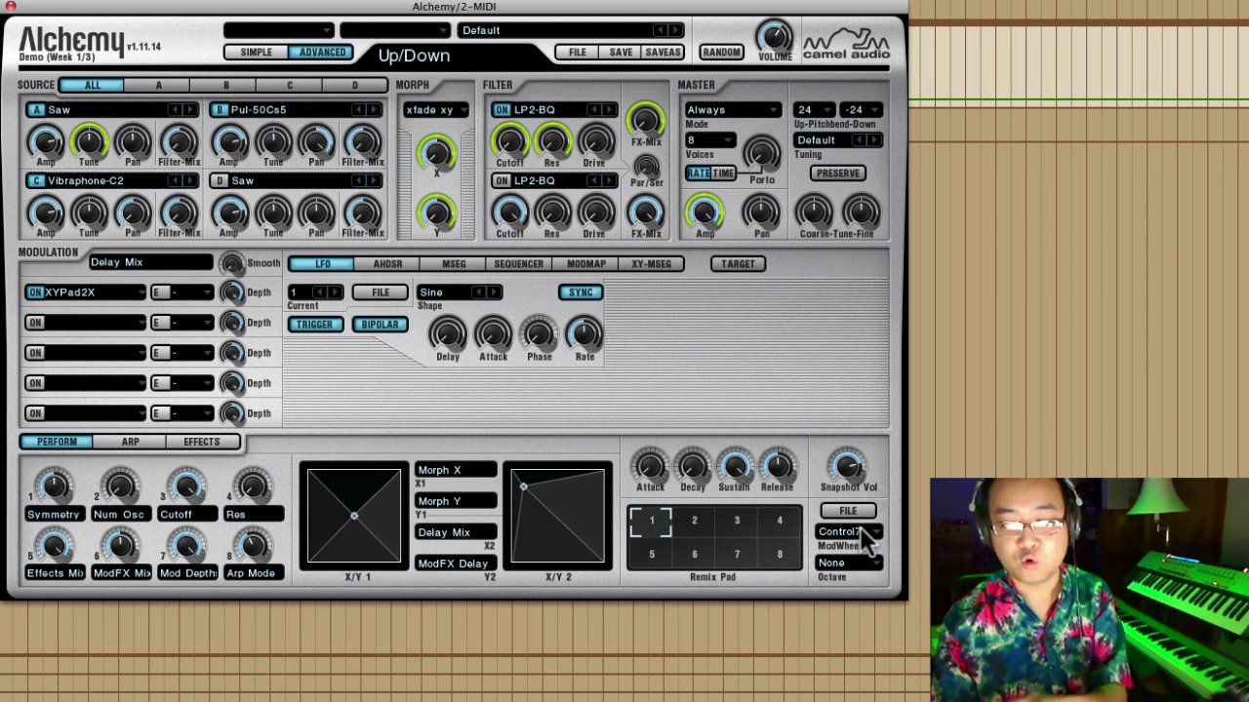
pyautogui.click(861, 532)
pyautogui.click(848, 599)
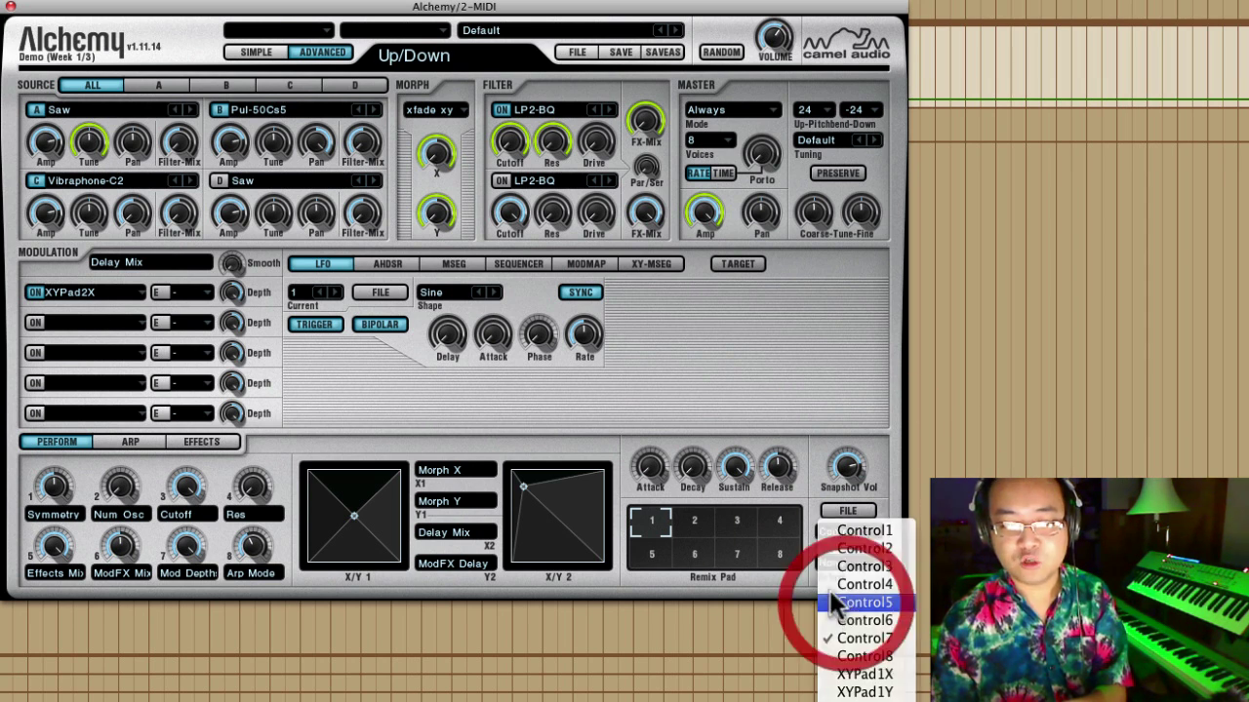